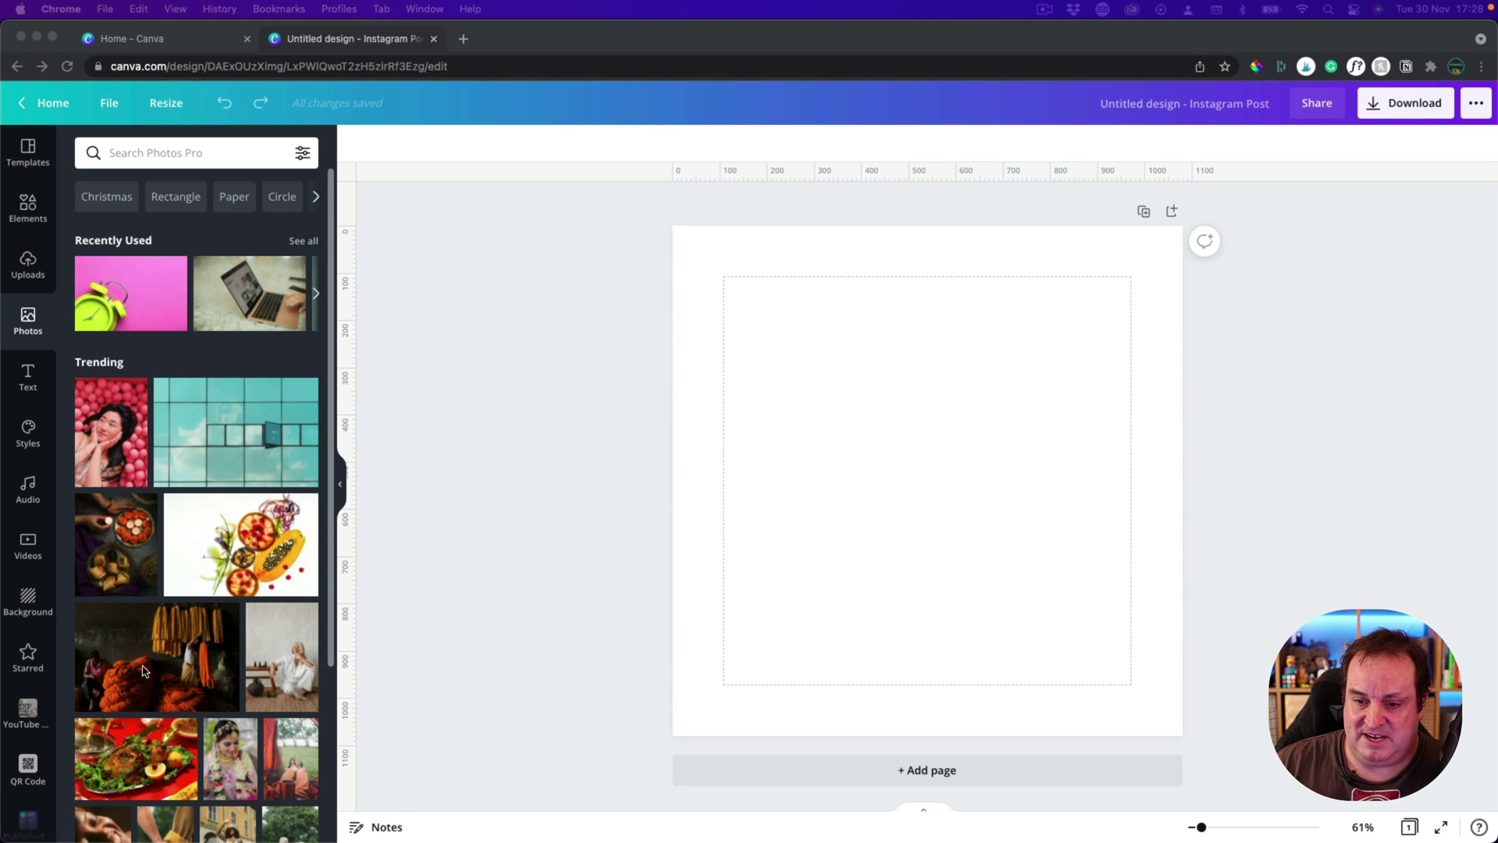
- Set the marigold market photo from Trending as the page background
click(172, 672)
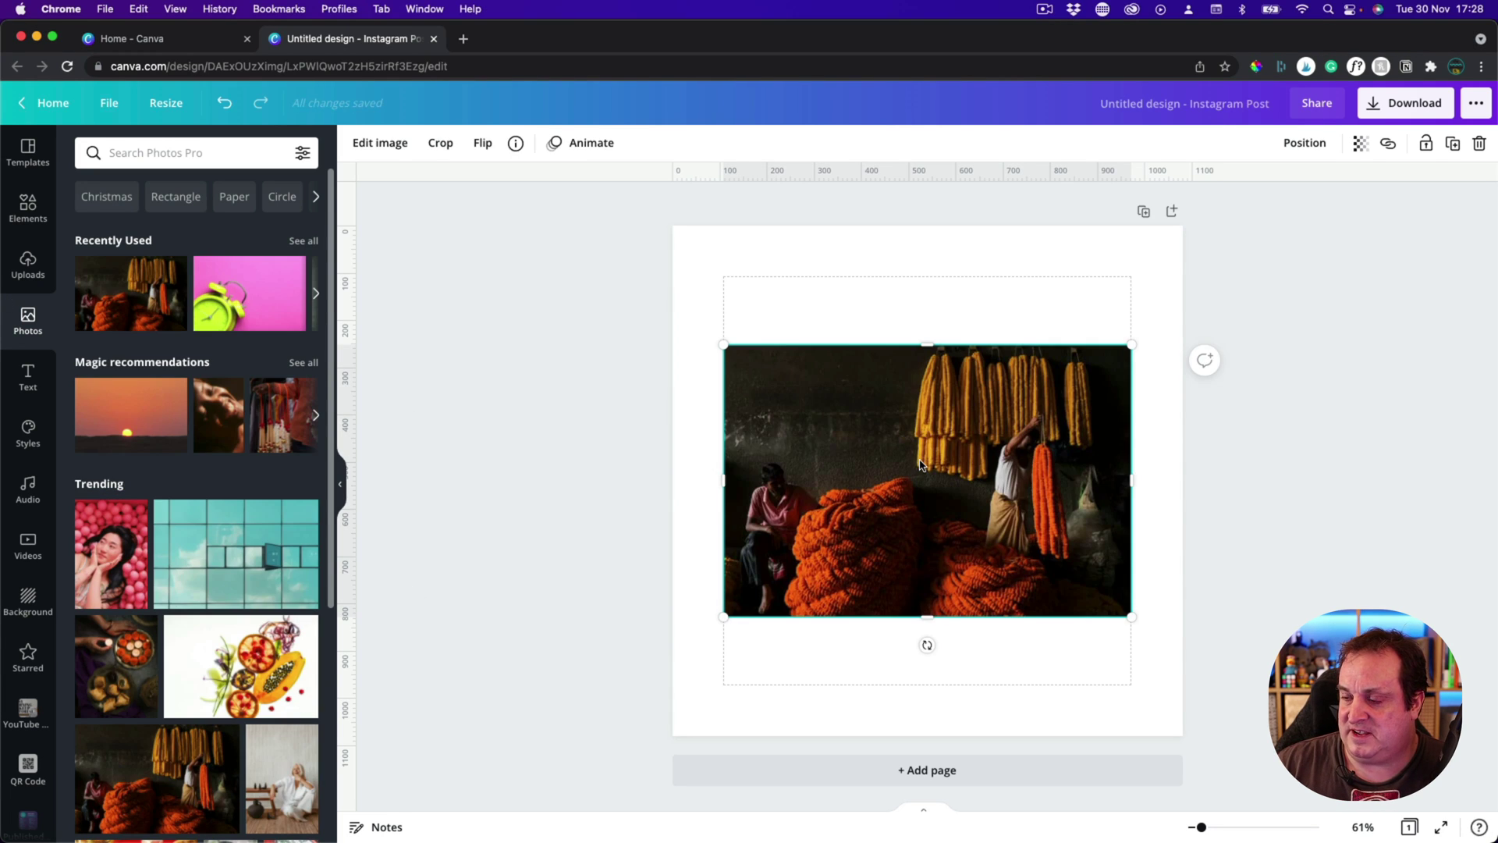
right_click(919, 465)
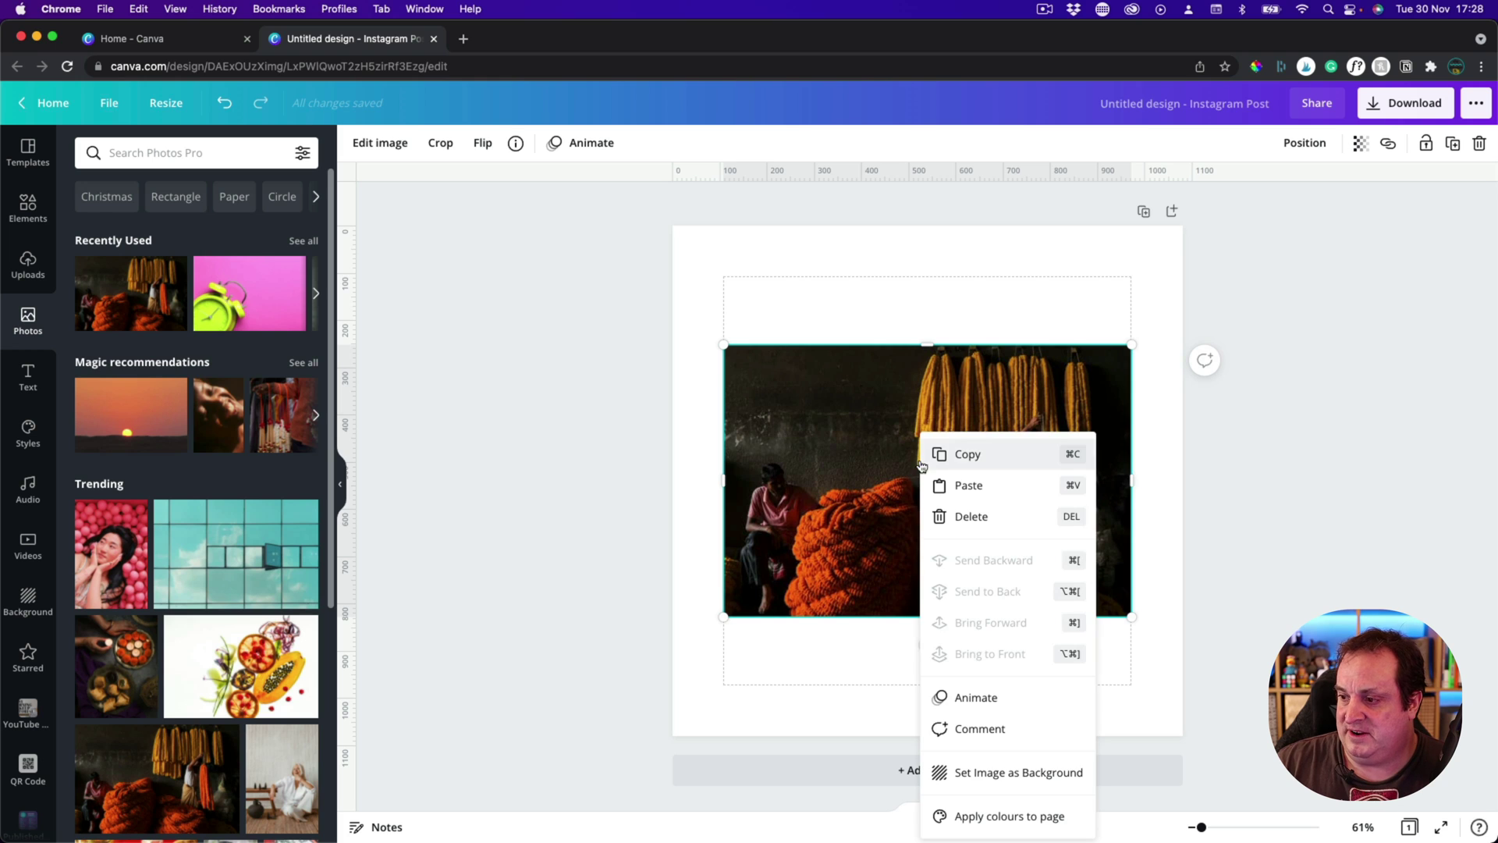
click(967, 772)
- Shift the background photo right so the garlands sit well on the page
double_click(888, 542)
drag(888, 542, 983, 540)
click(460, 537)
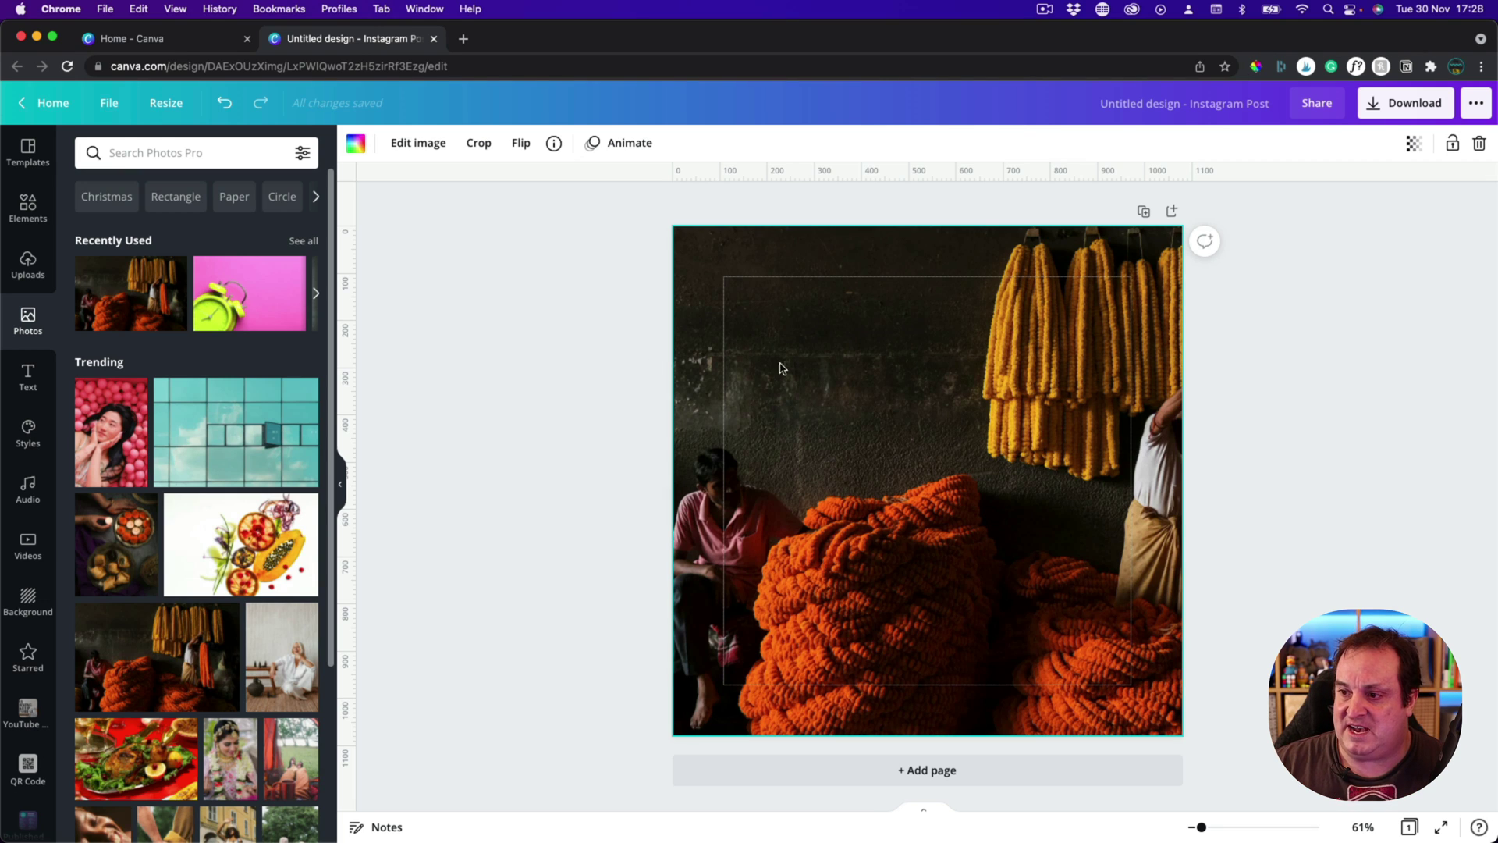
click(28, 379)
- Add a heading reading 'Heading' and move it to the photo's upper left
click(168, 239)
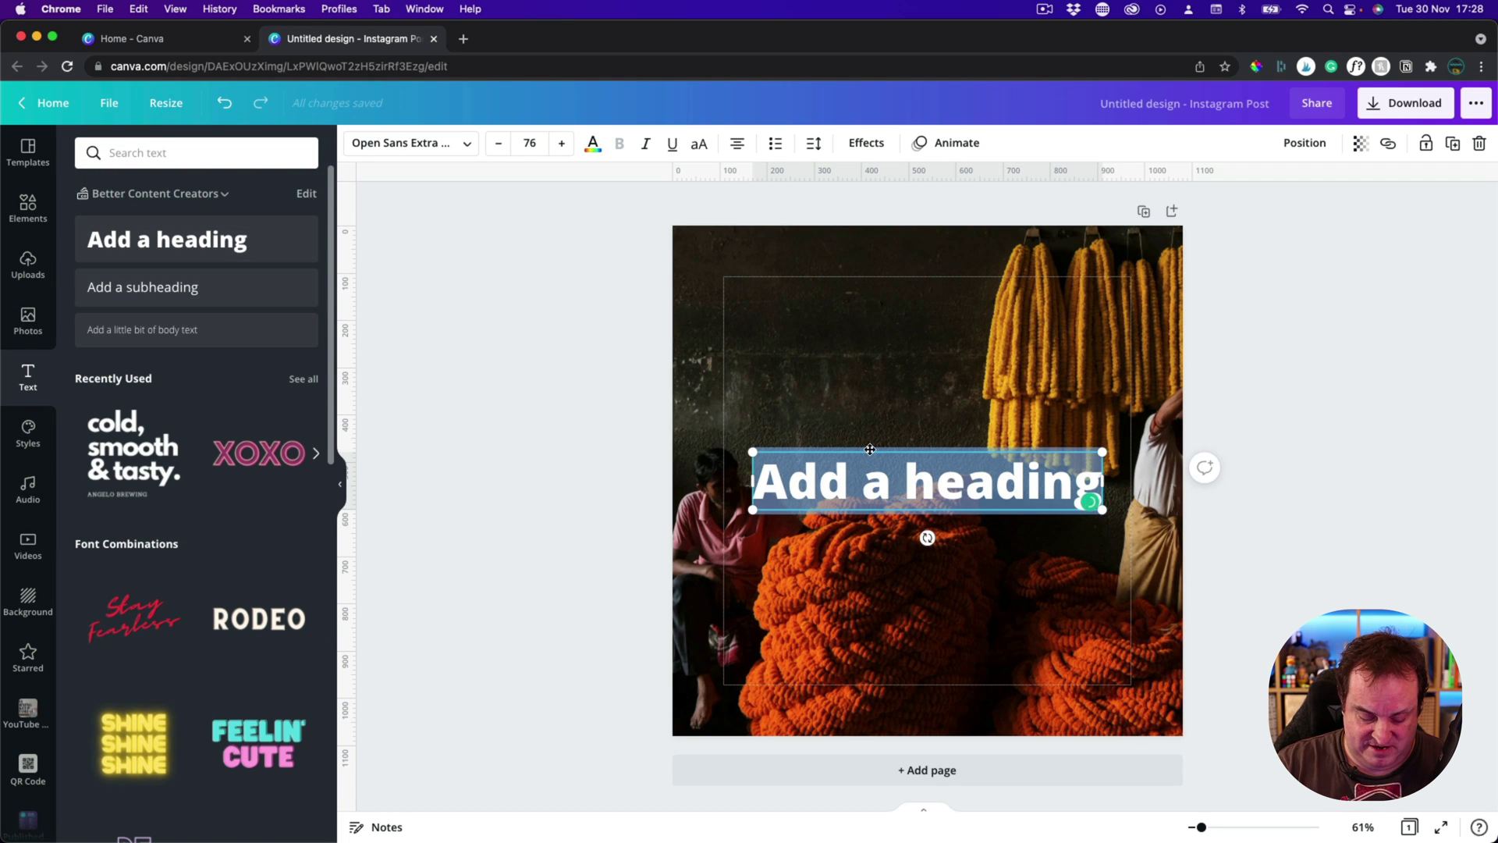
text(Heading)
drag(869, 449, 770, 315)
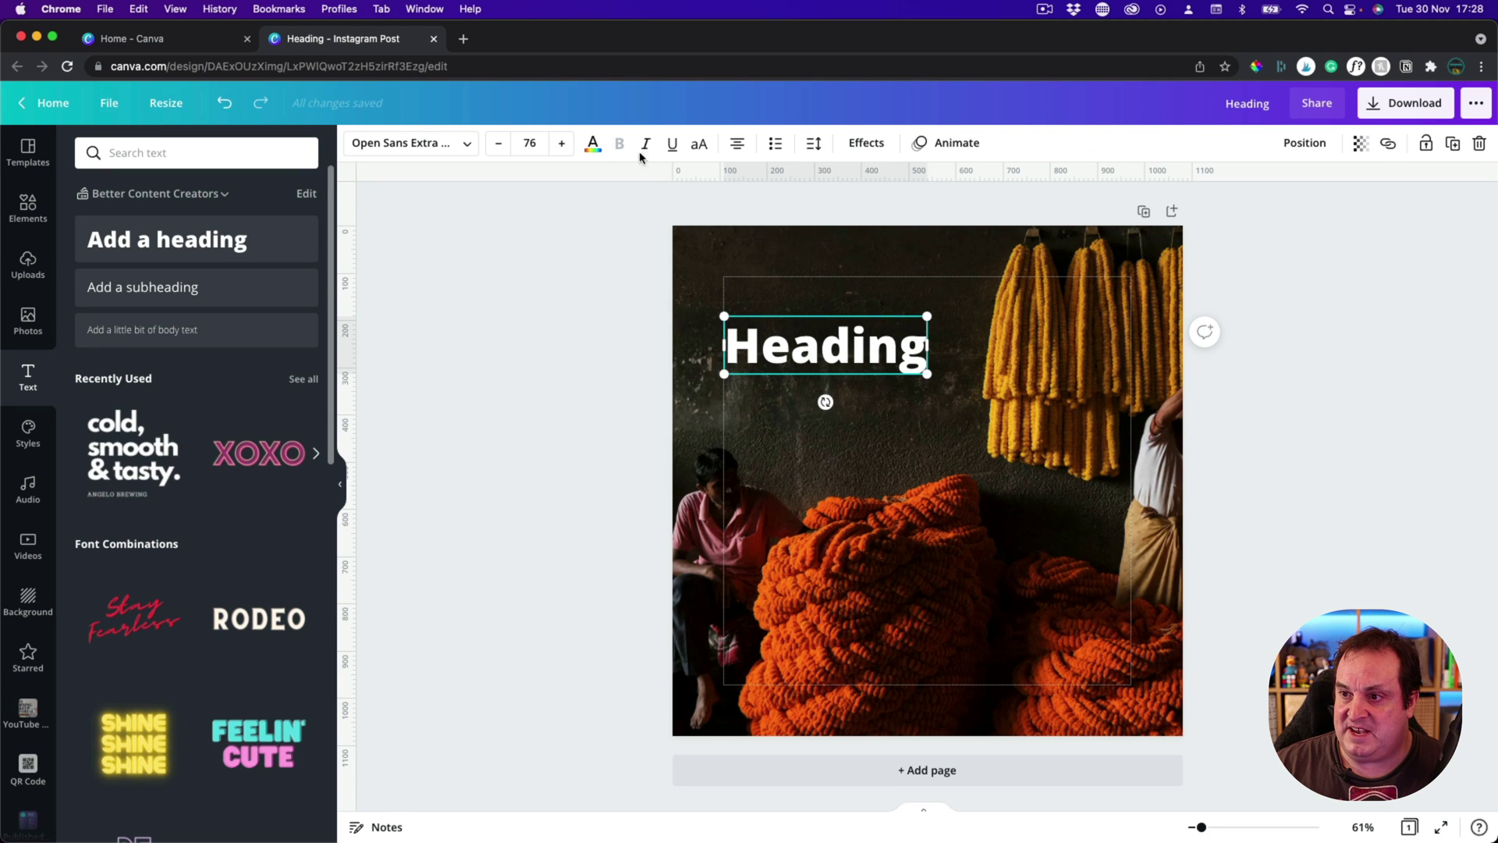
- Try yellow, orange and dark brown on the Heading, settling on the photo's taupe
click(593, 143)
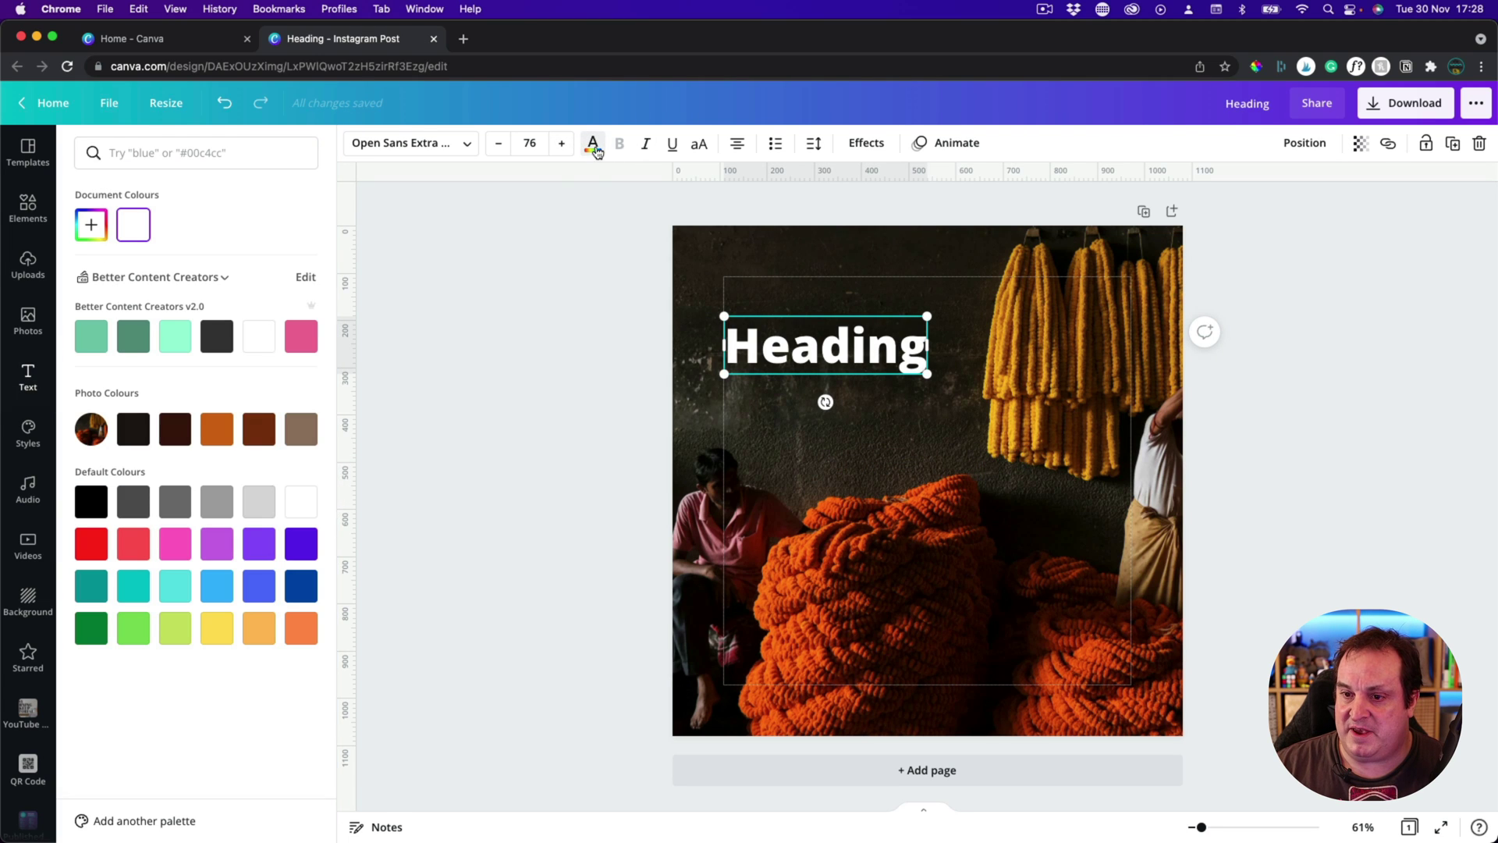
click(217, 634)
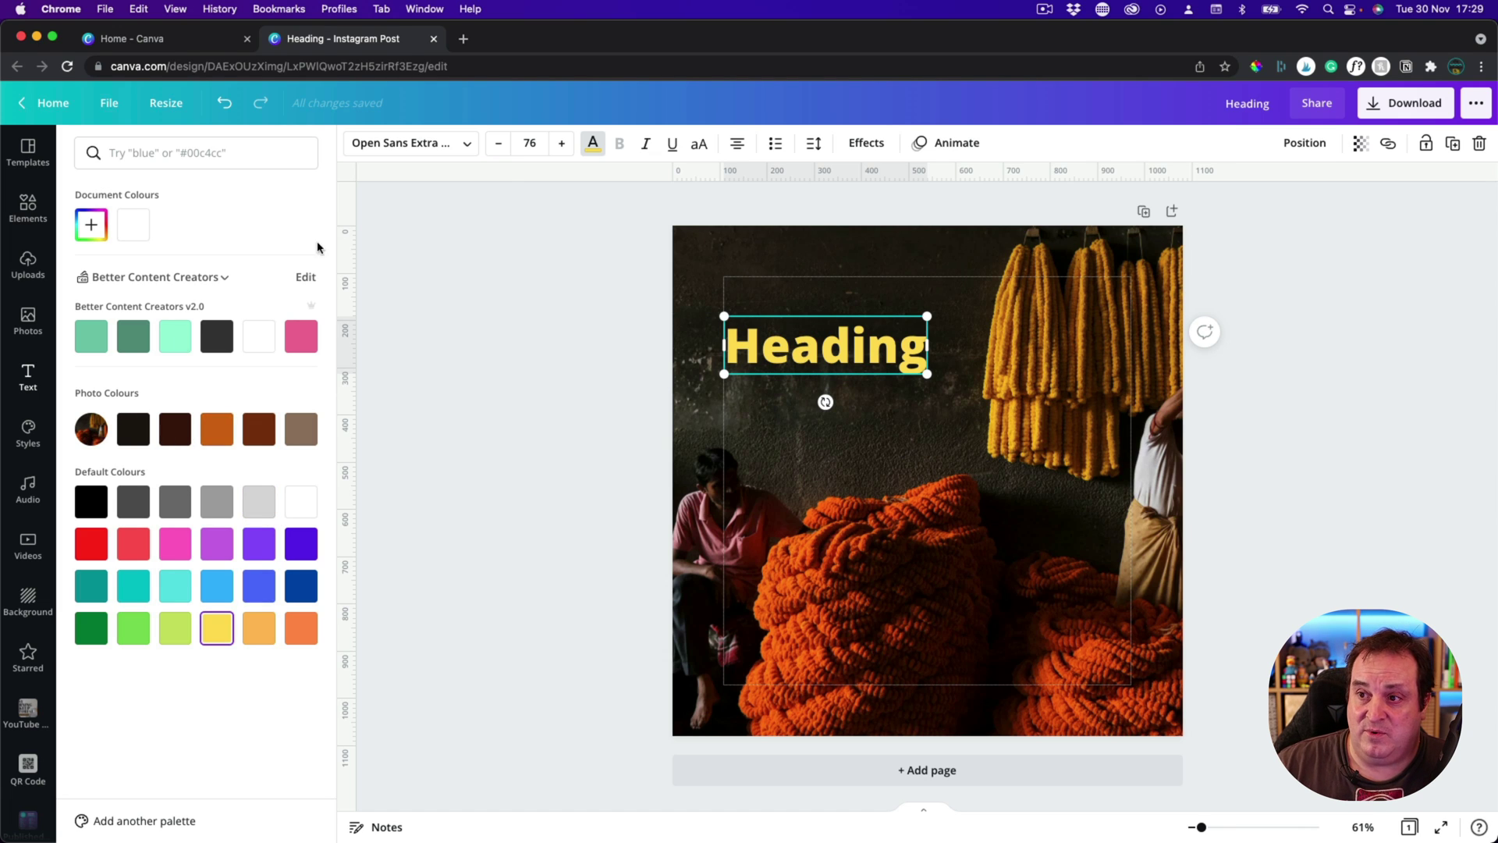
click(218, 432)
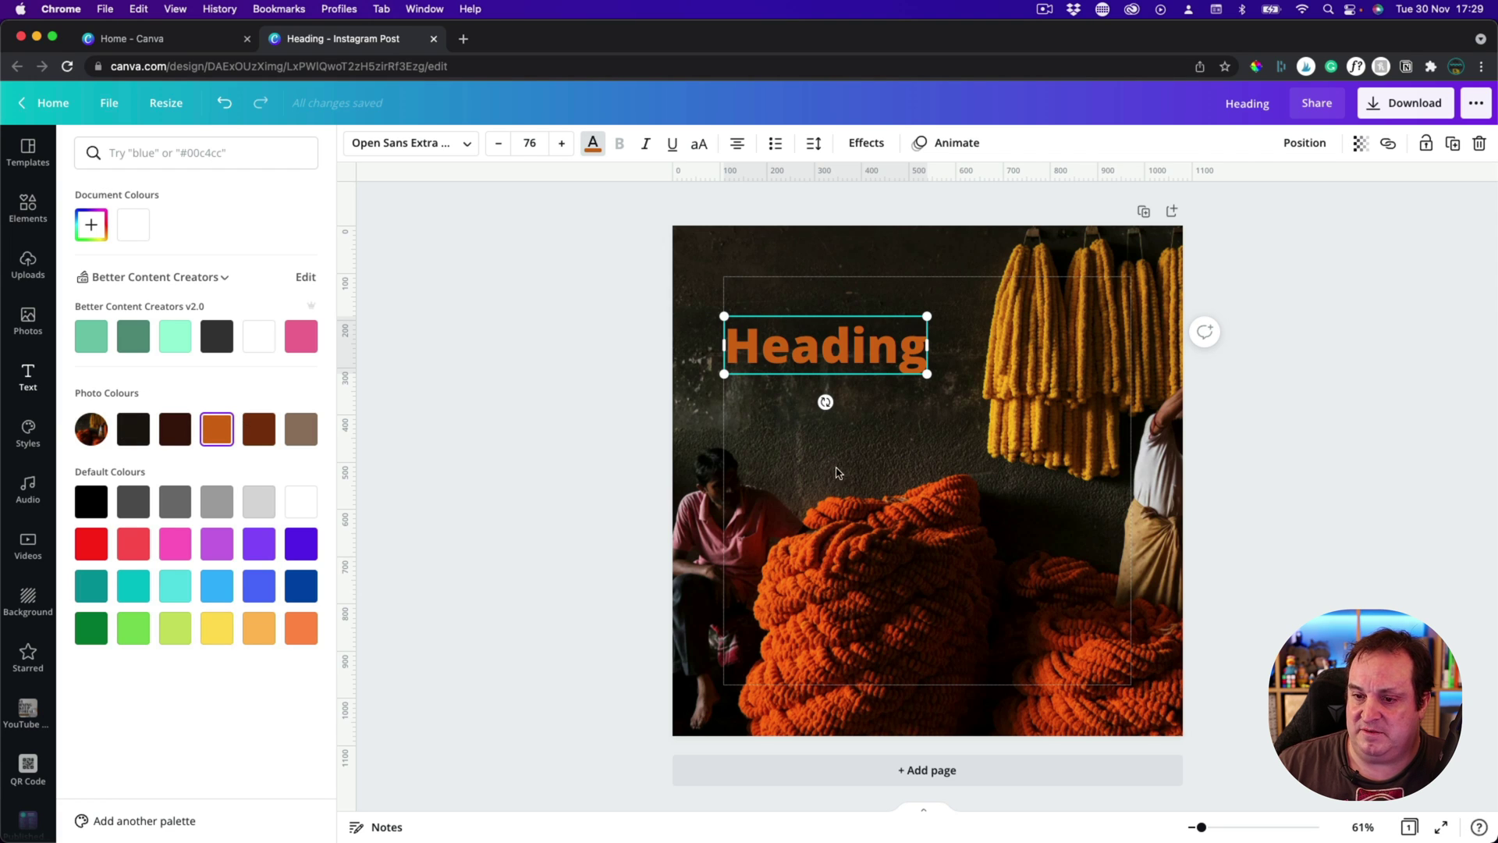
click(262, 433)
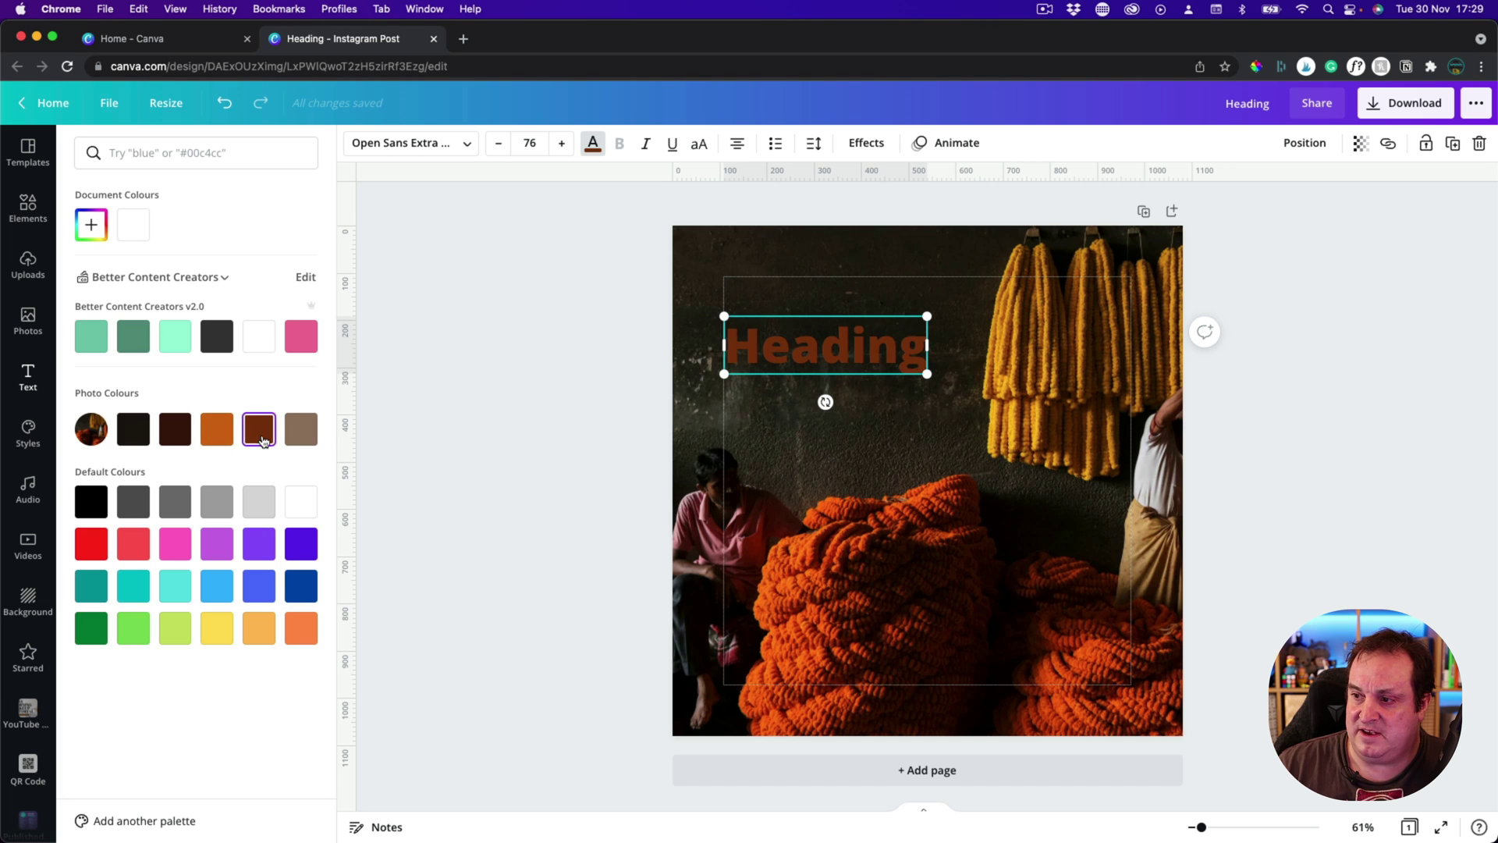
click(314, 434)
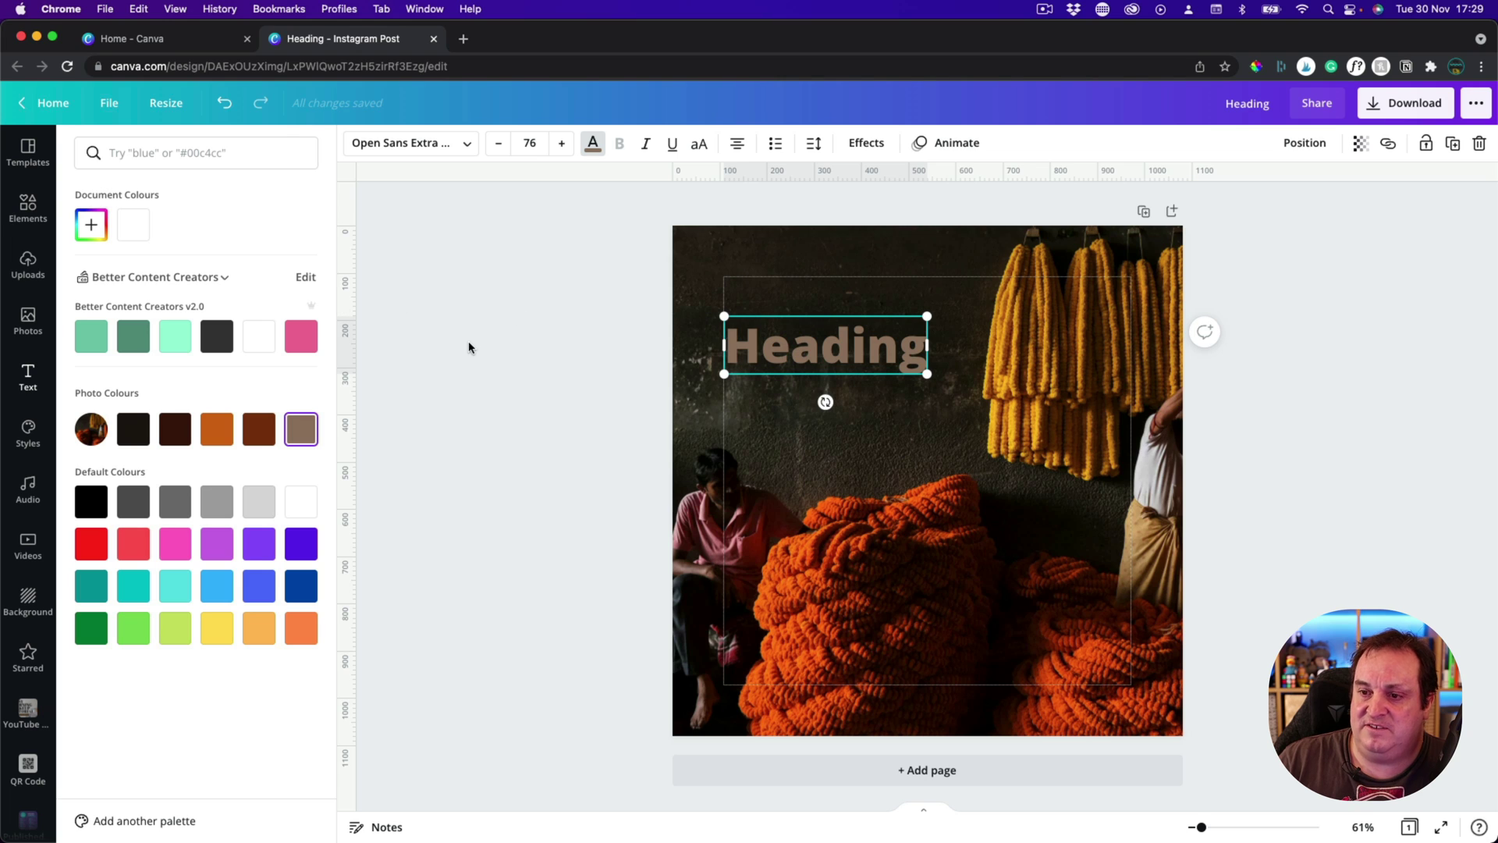
- Start a custom Heading colour by sampling the pink shirt with the eyedropper
click(93, 227)
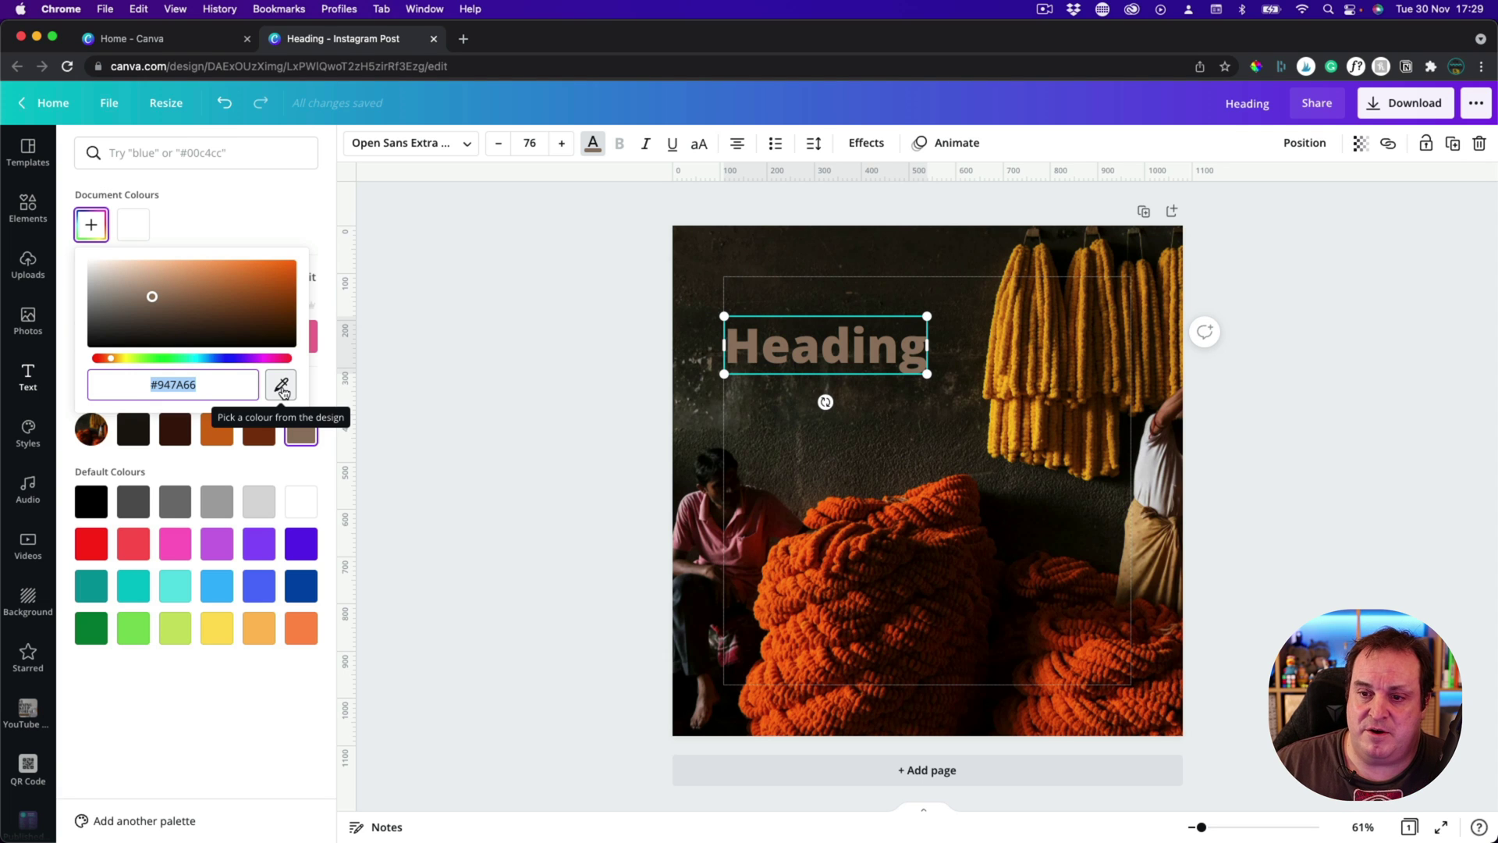
click(591, 143)
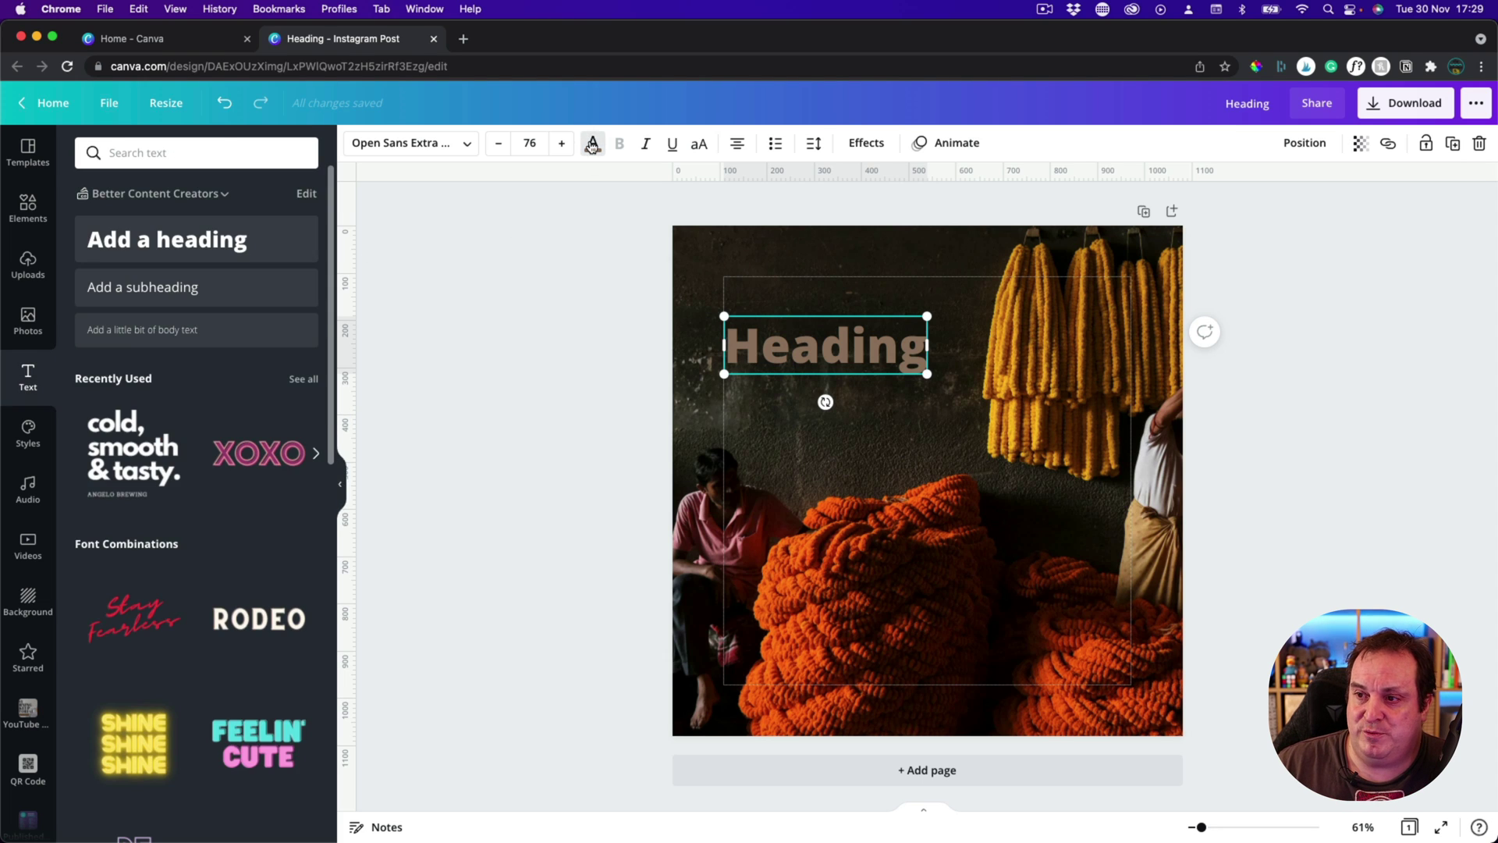
click(591, 143)
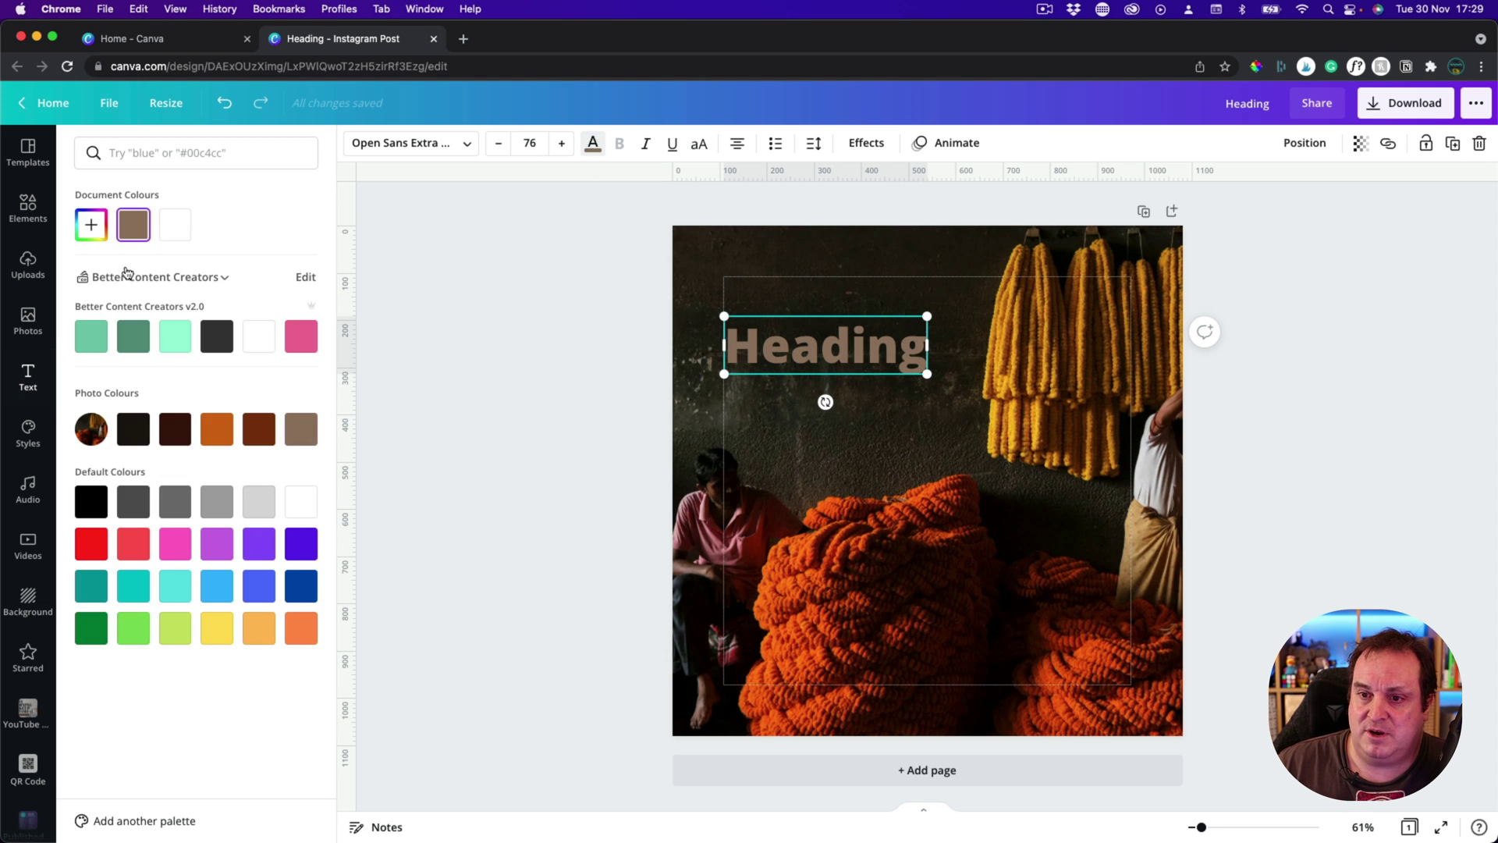
click(91, 225)
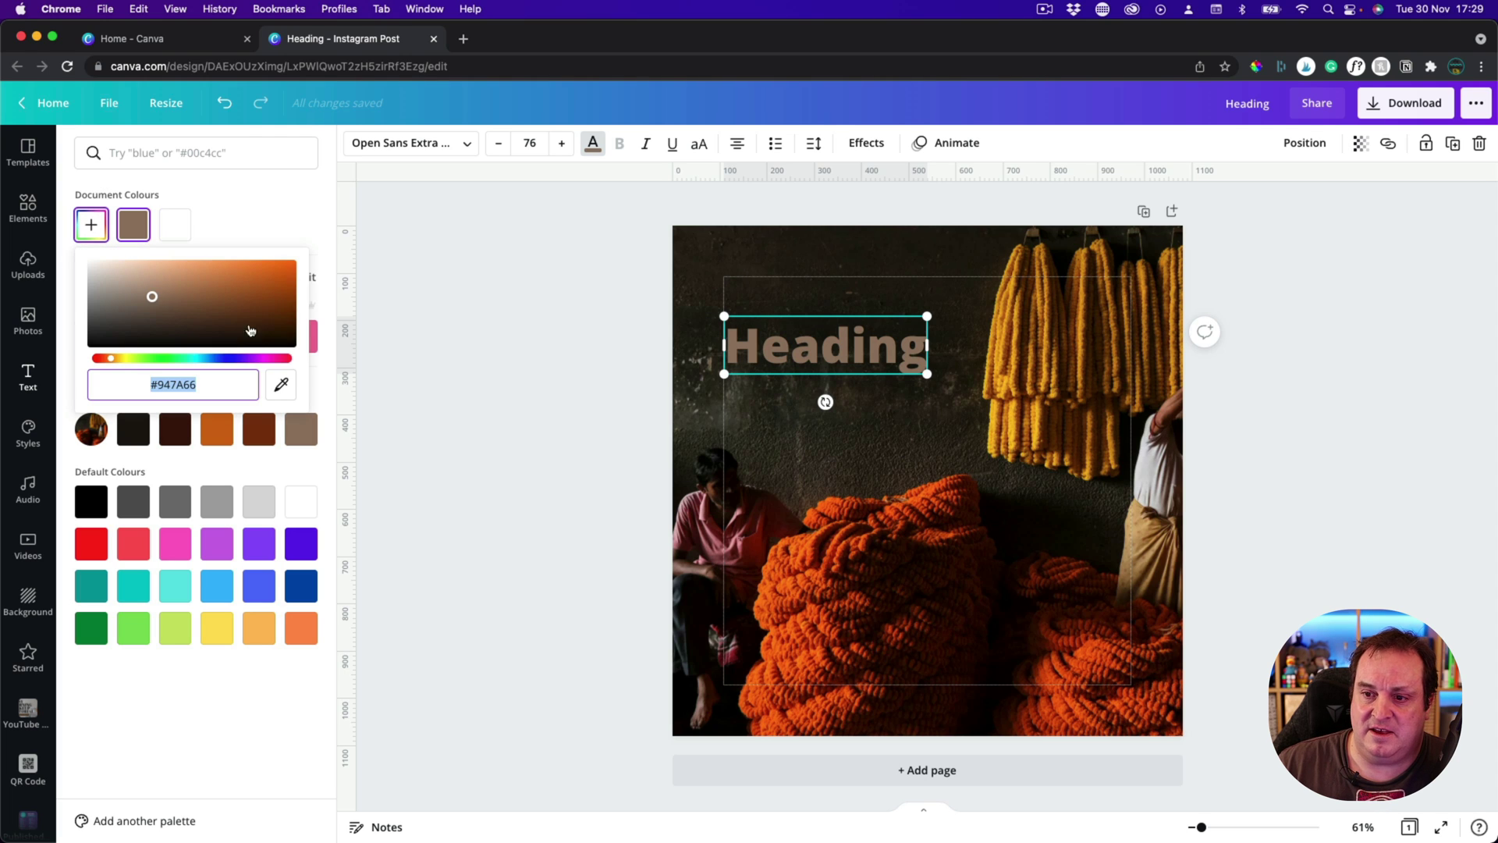
click(281, 388)
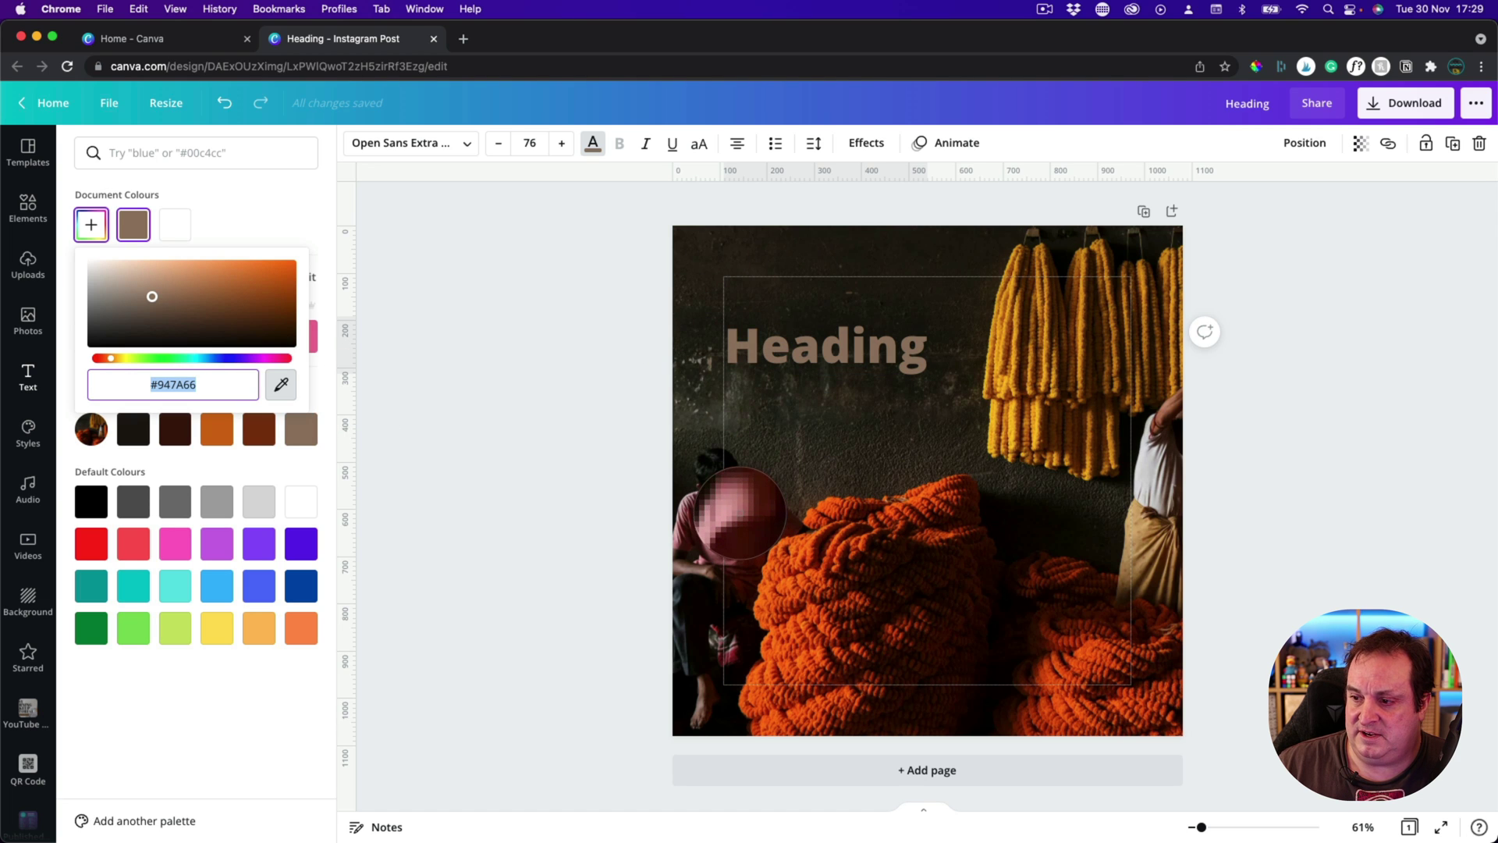
click(737, 513)
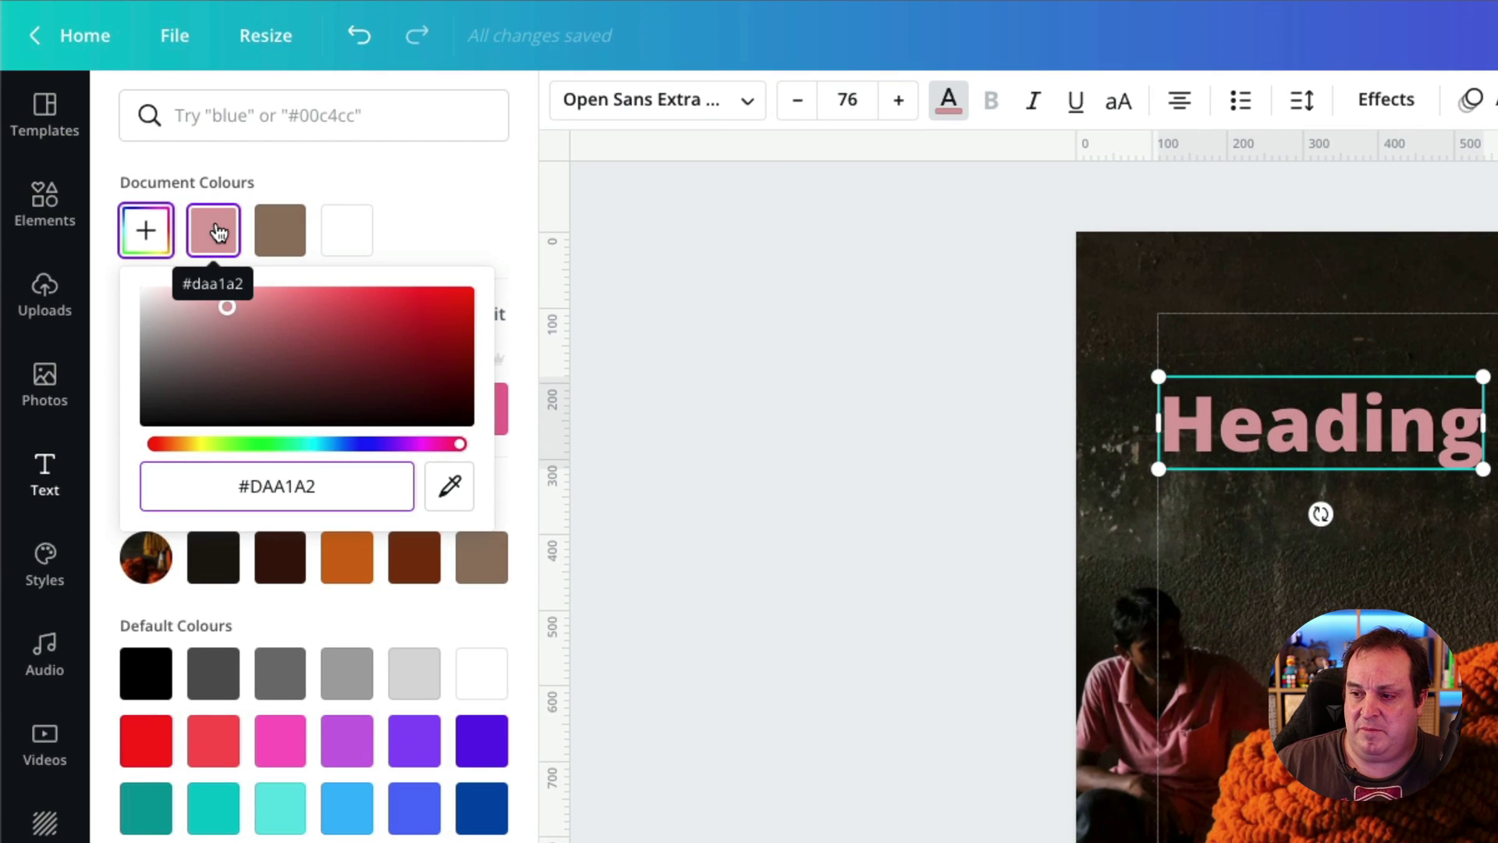
- Resample marigold orange, then the garland yellow #DB9E1C, and deselect to view it
click(466, 498)
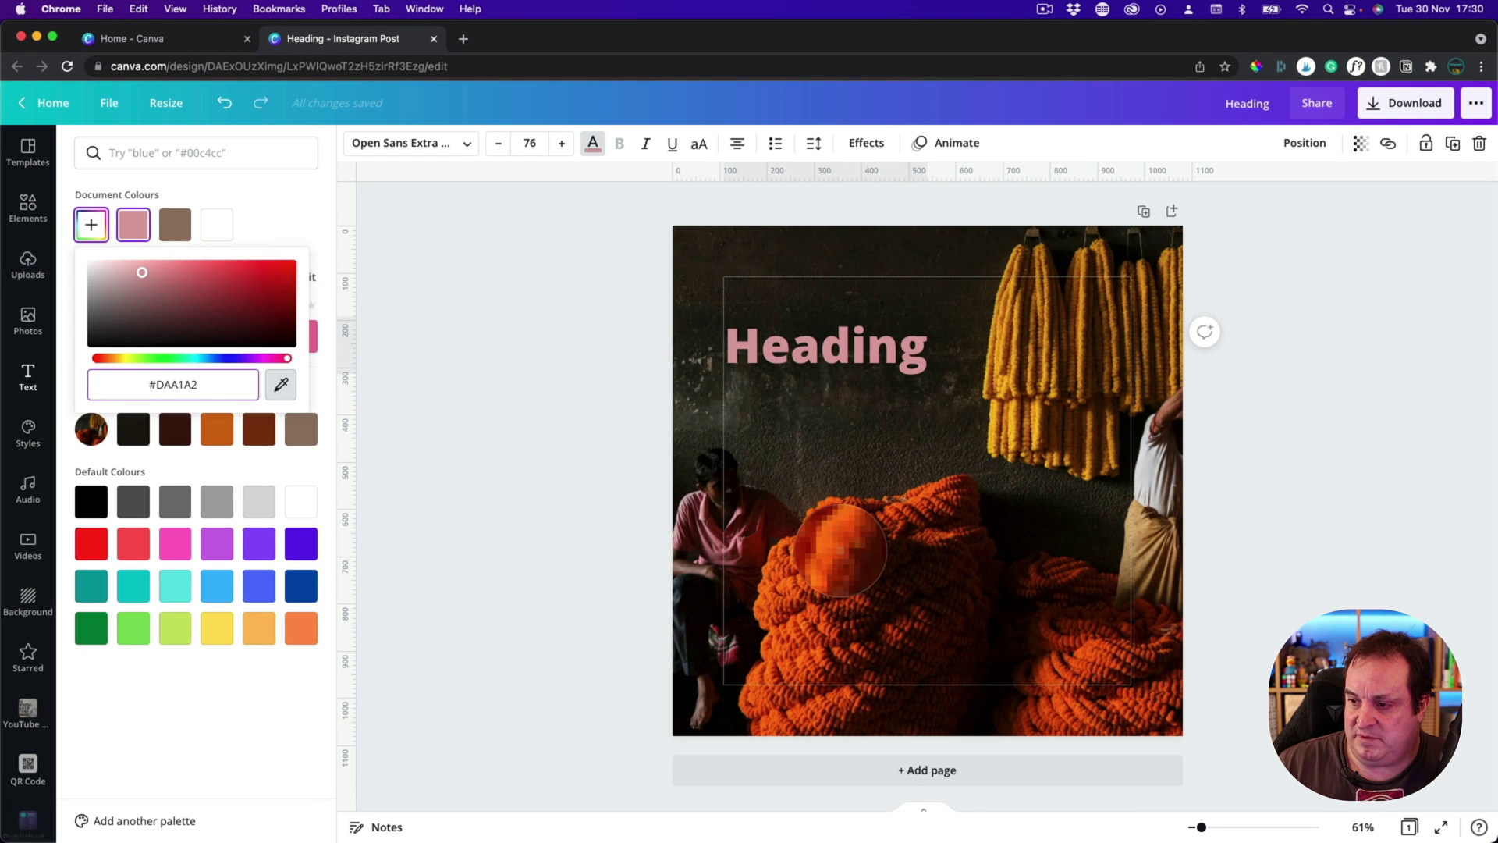
click(841, 550)
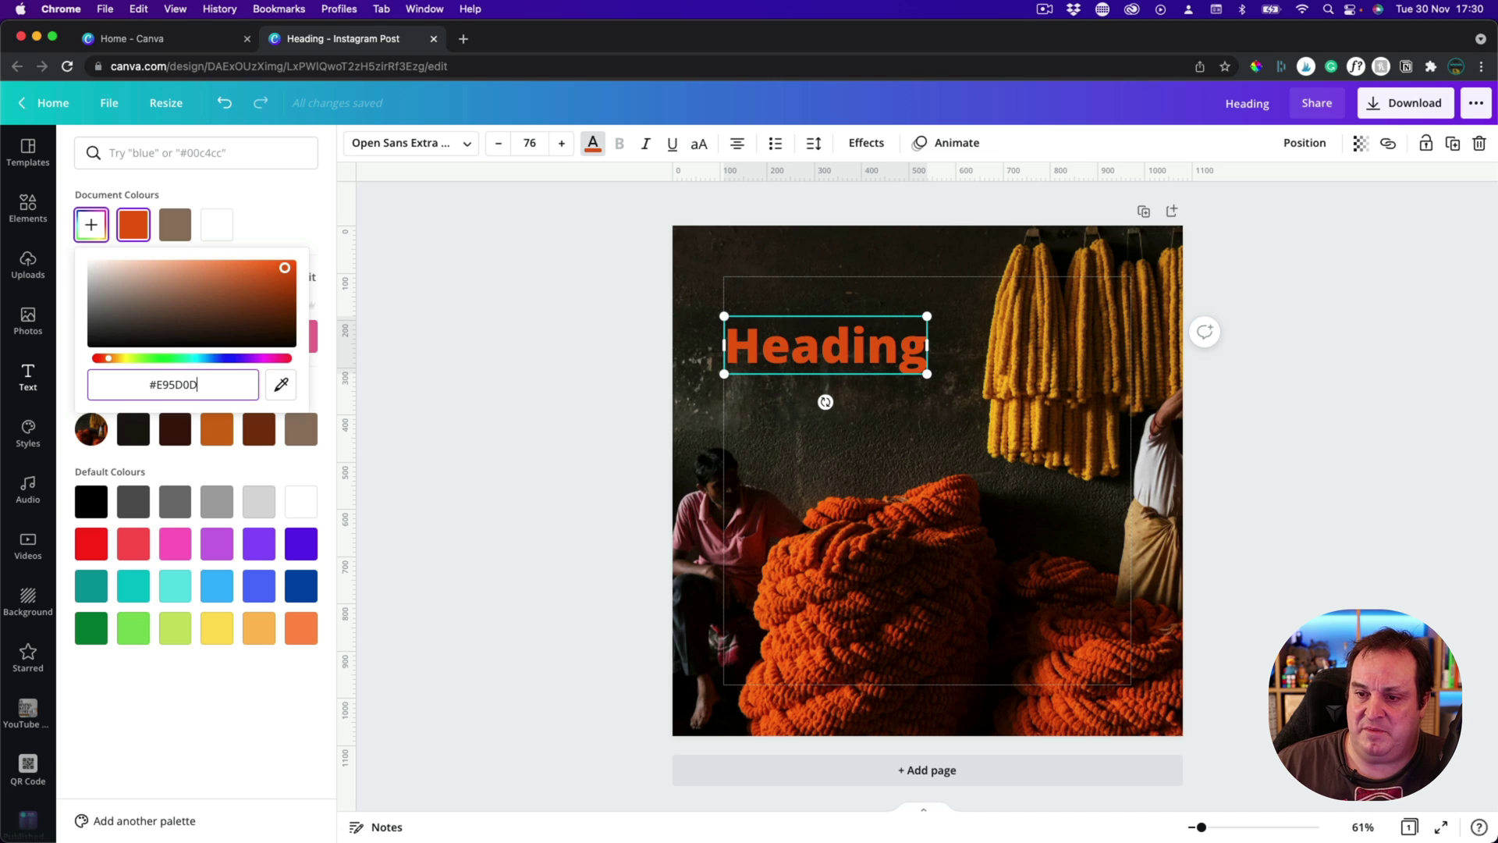
click(281, 384)
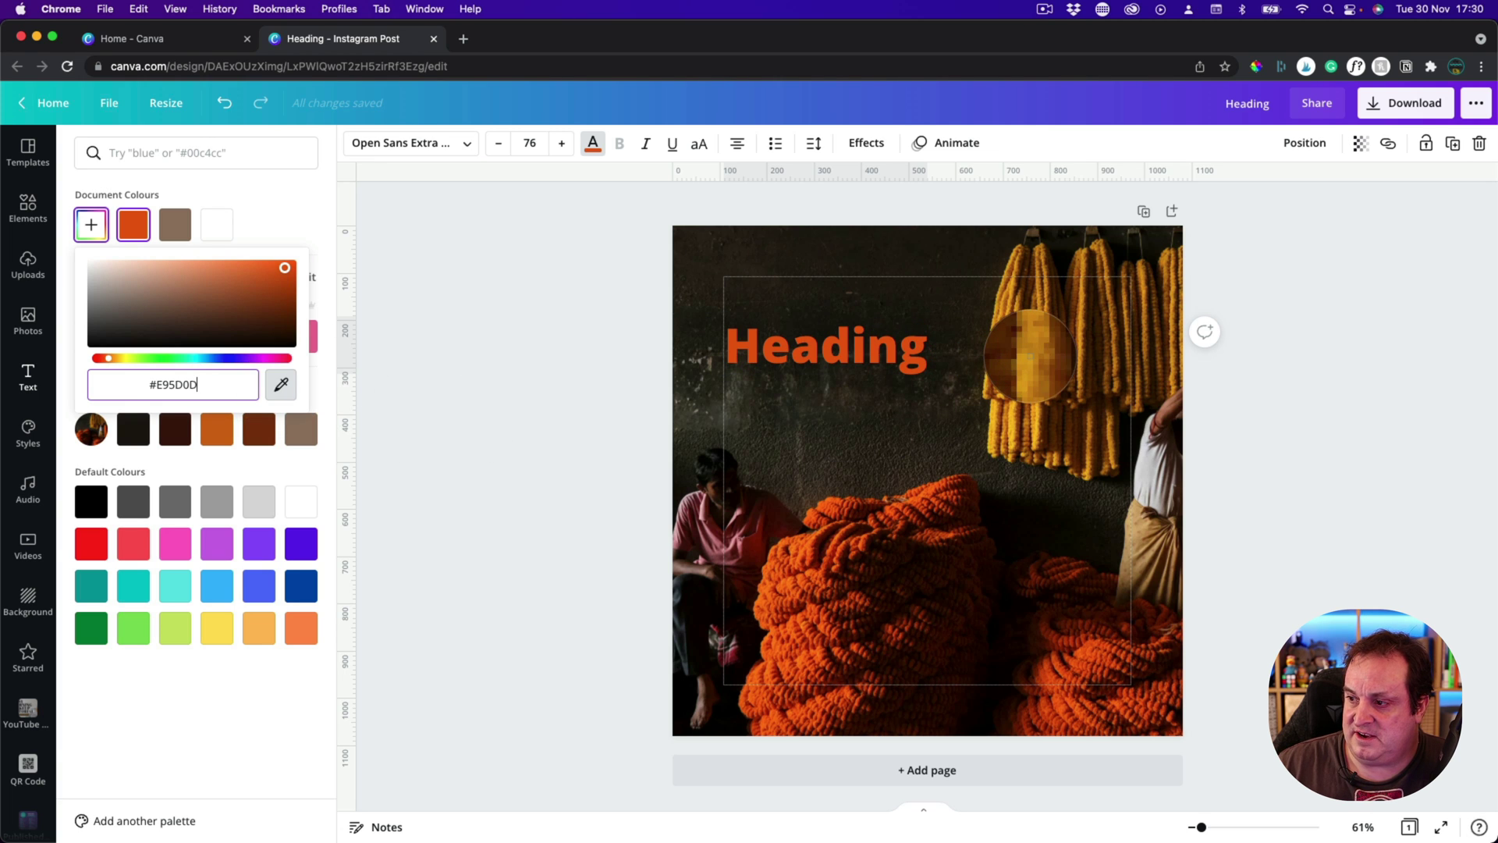
click(1030, 356)
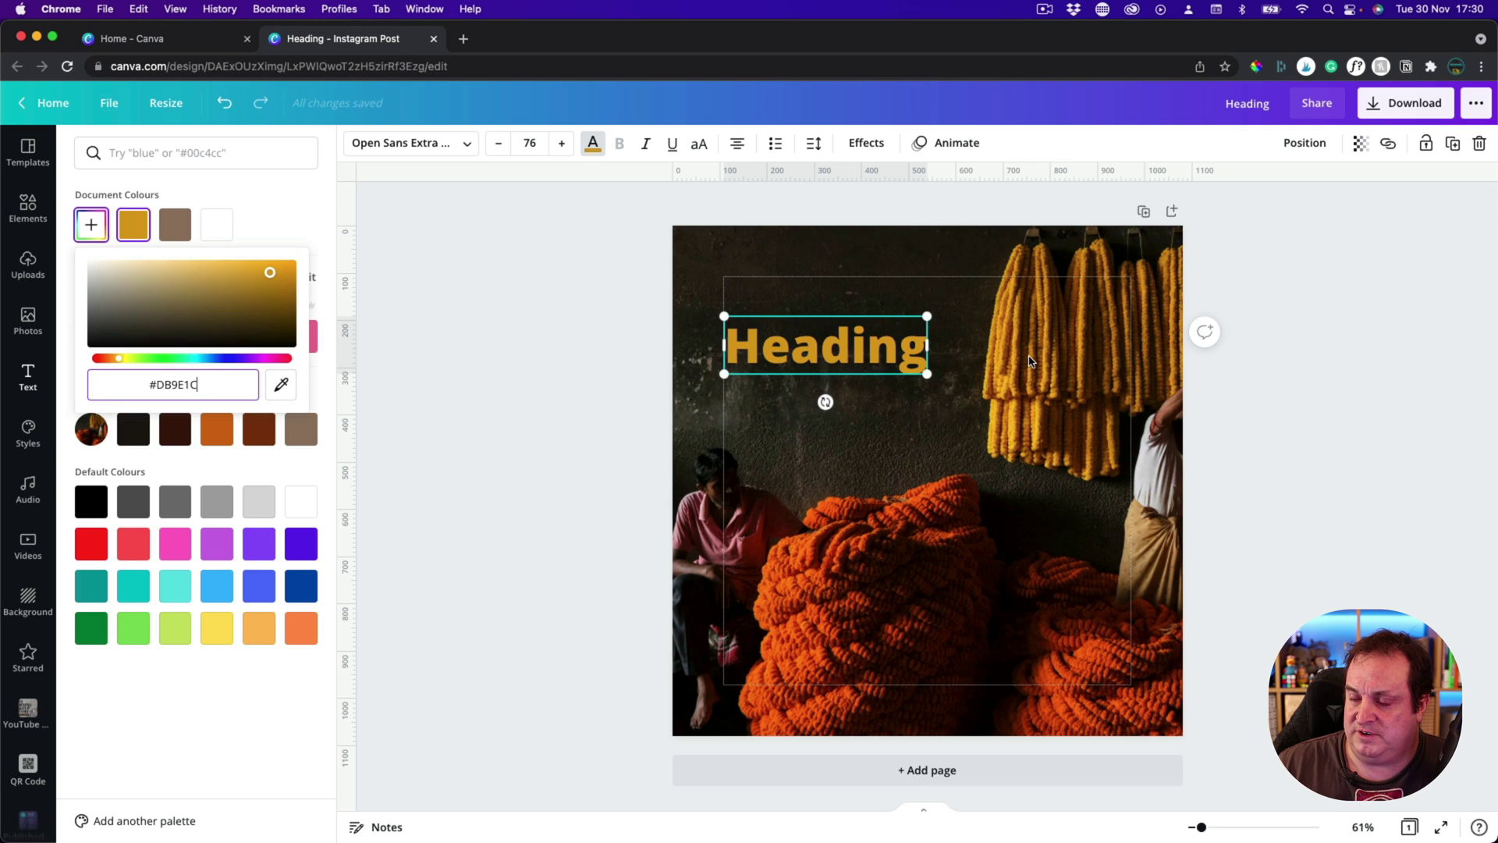
click(597, 364)
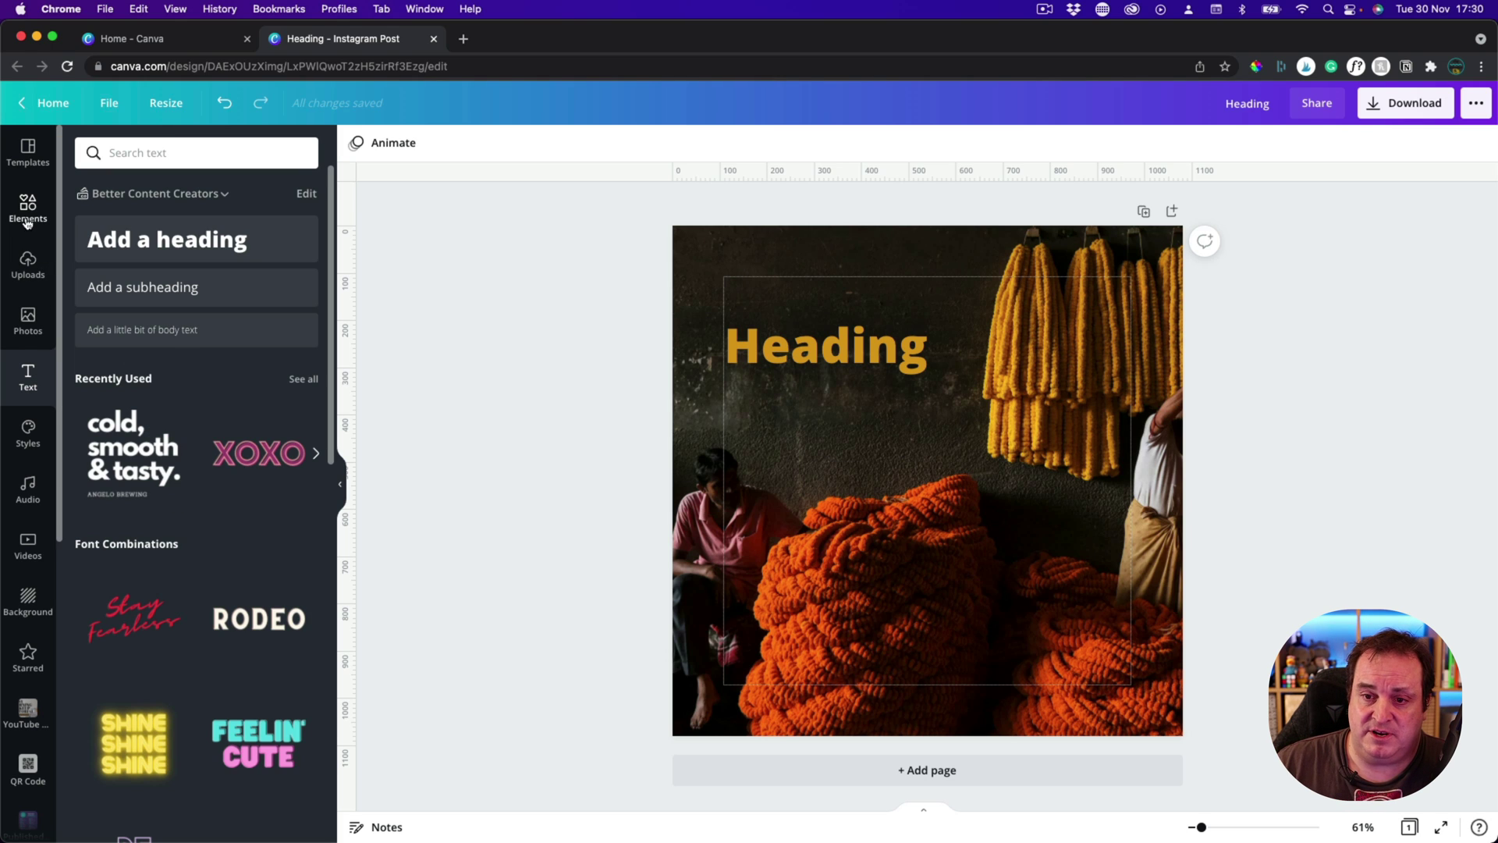
- Apply the Better Content Creators palette and shuffle until the Heading turns mint green
click(29, 441)
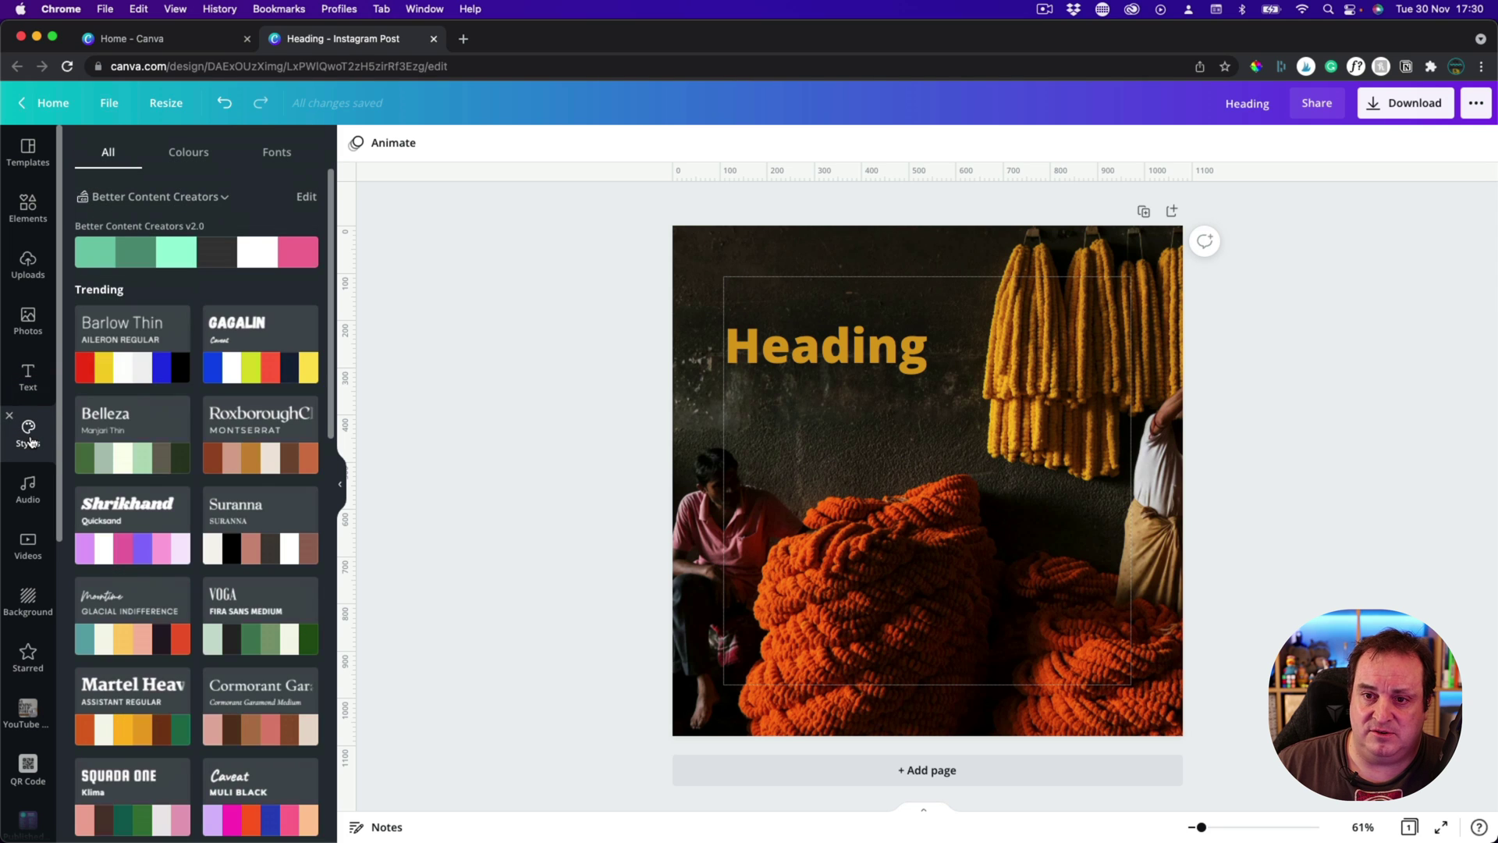
click(164, 258)
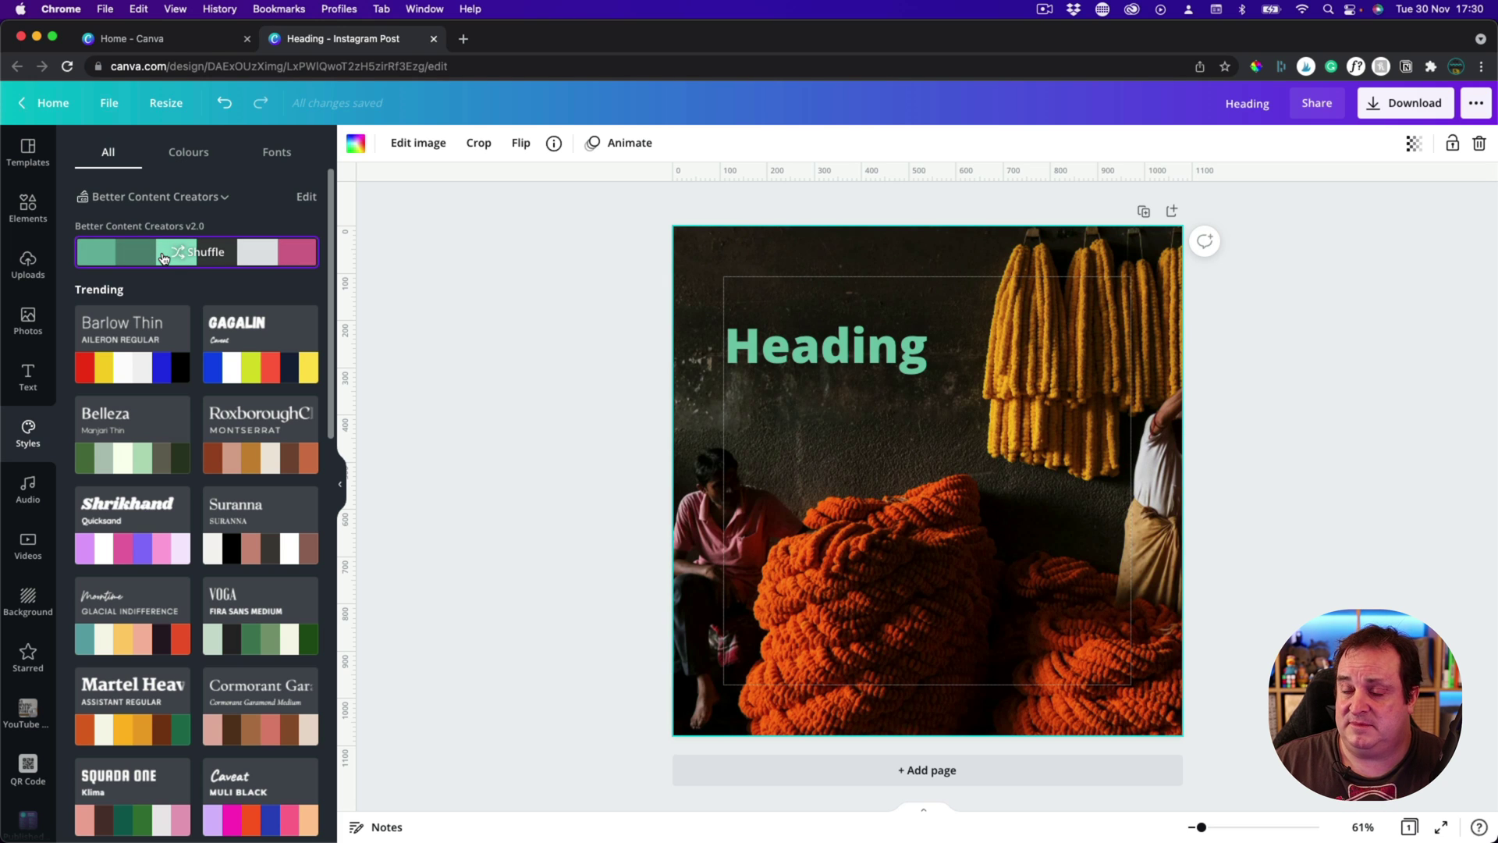
click(176, 258)
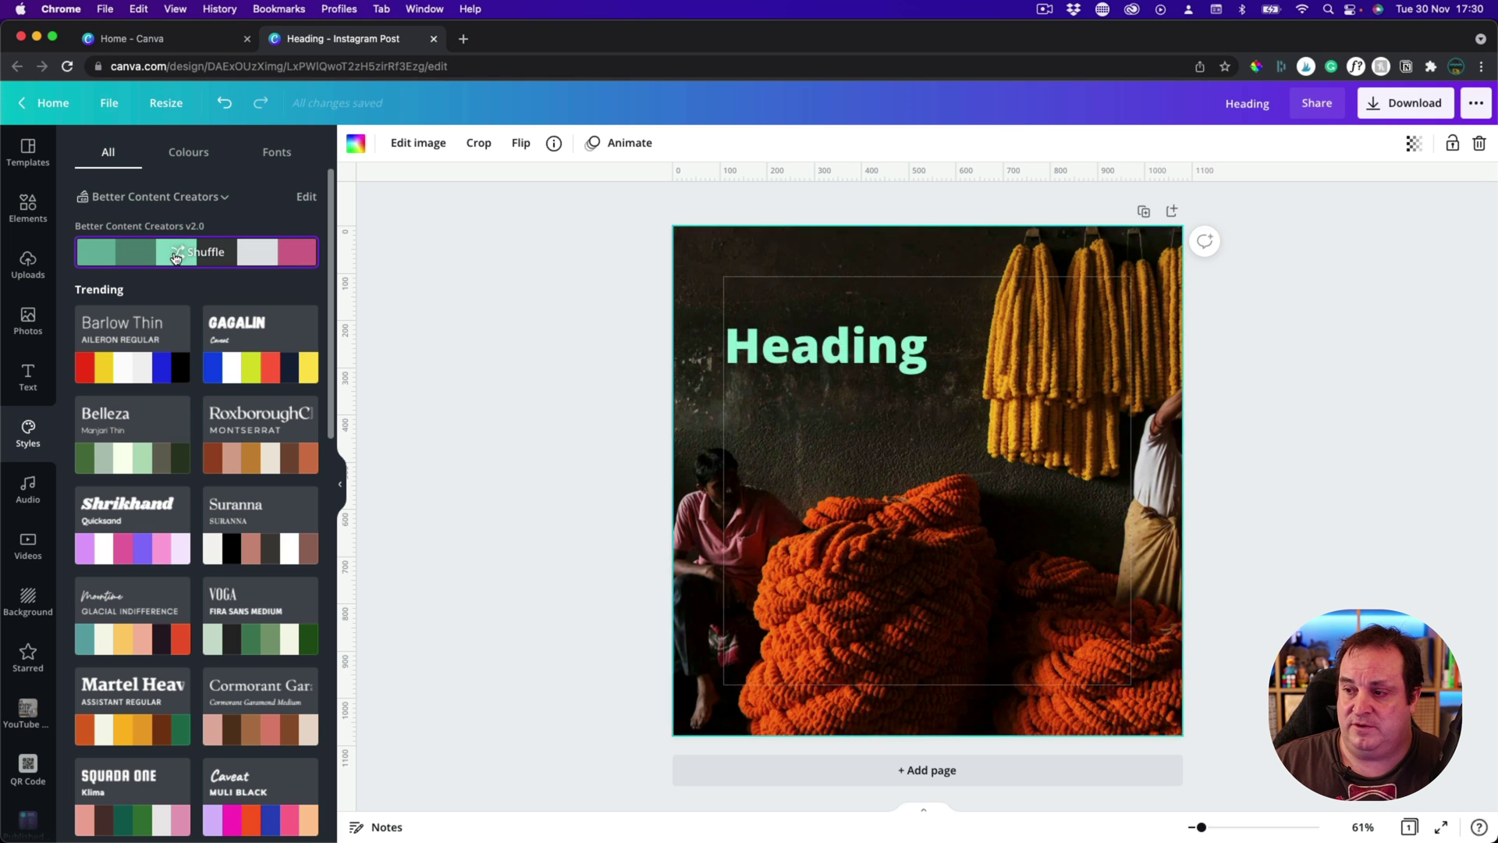
click(176, 258)
click(175, 259)
click(176, 259)
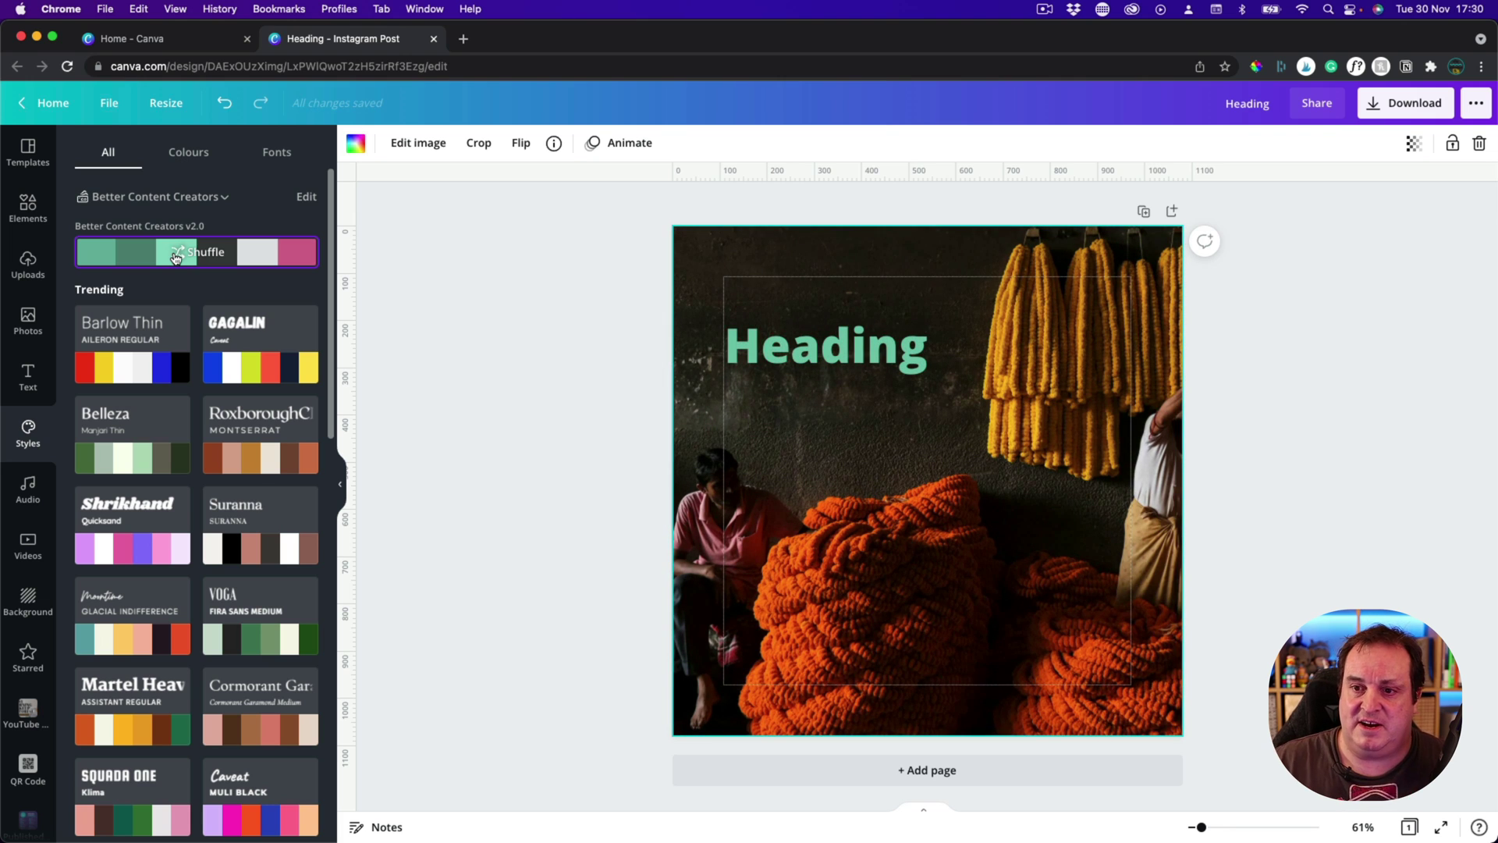
- Visit the Canva home page, return to the post, and list the brand kits
click(173, 39)
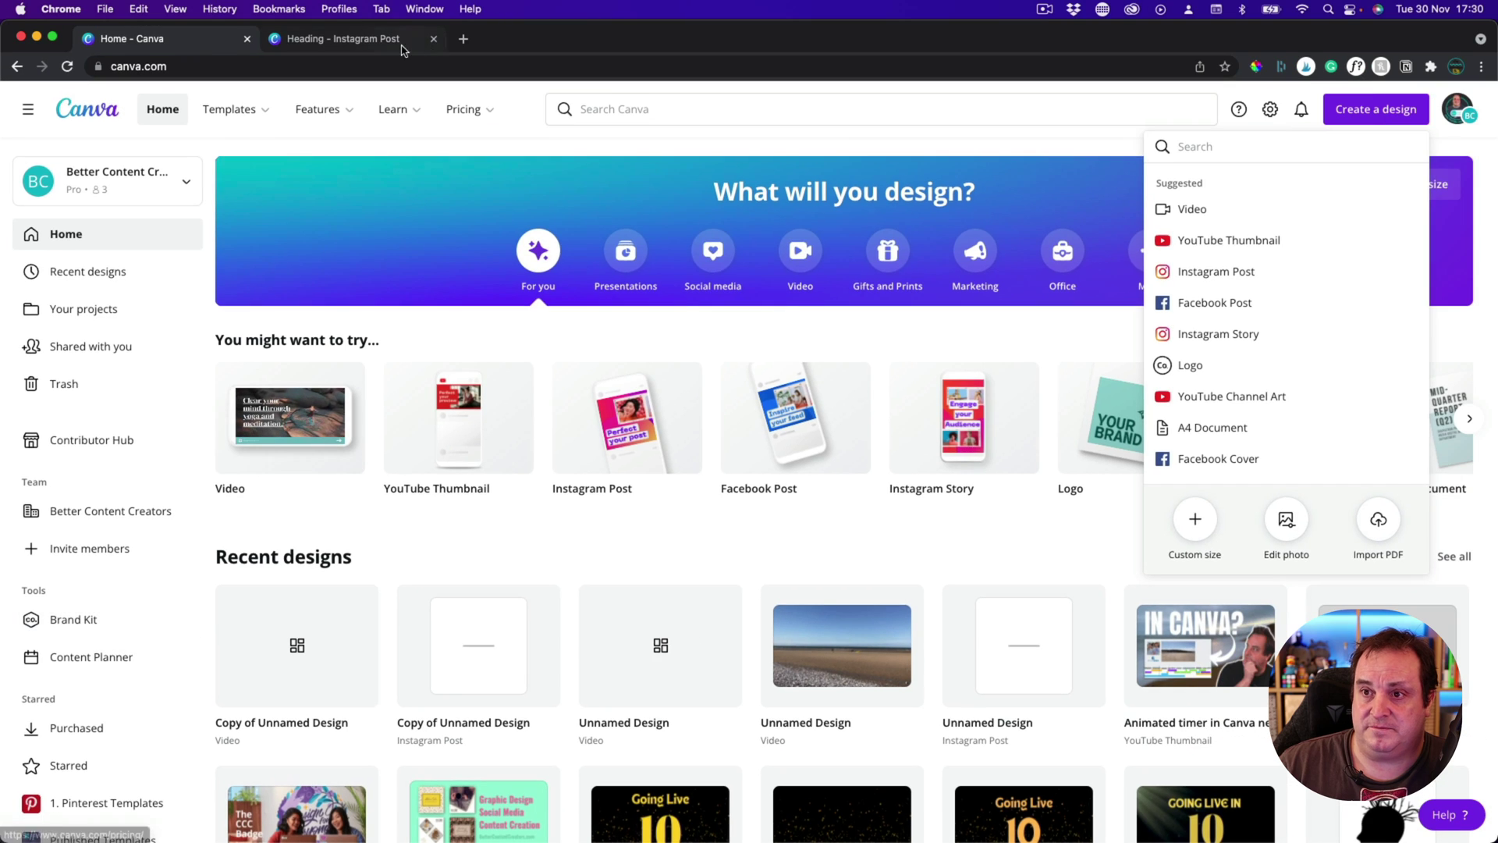
click(382, 43)
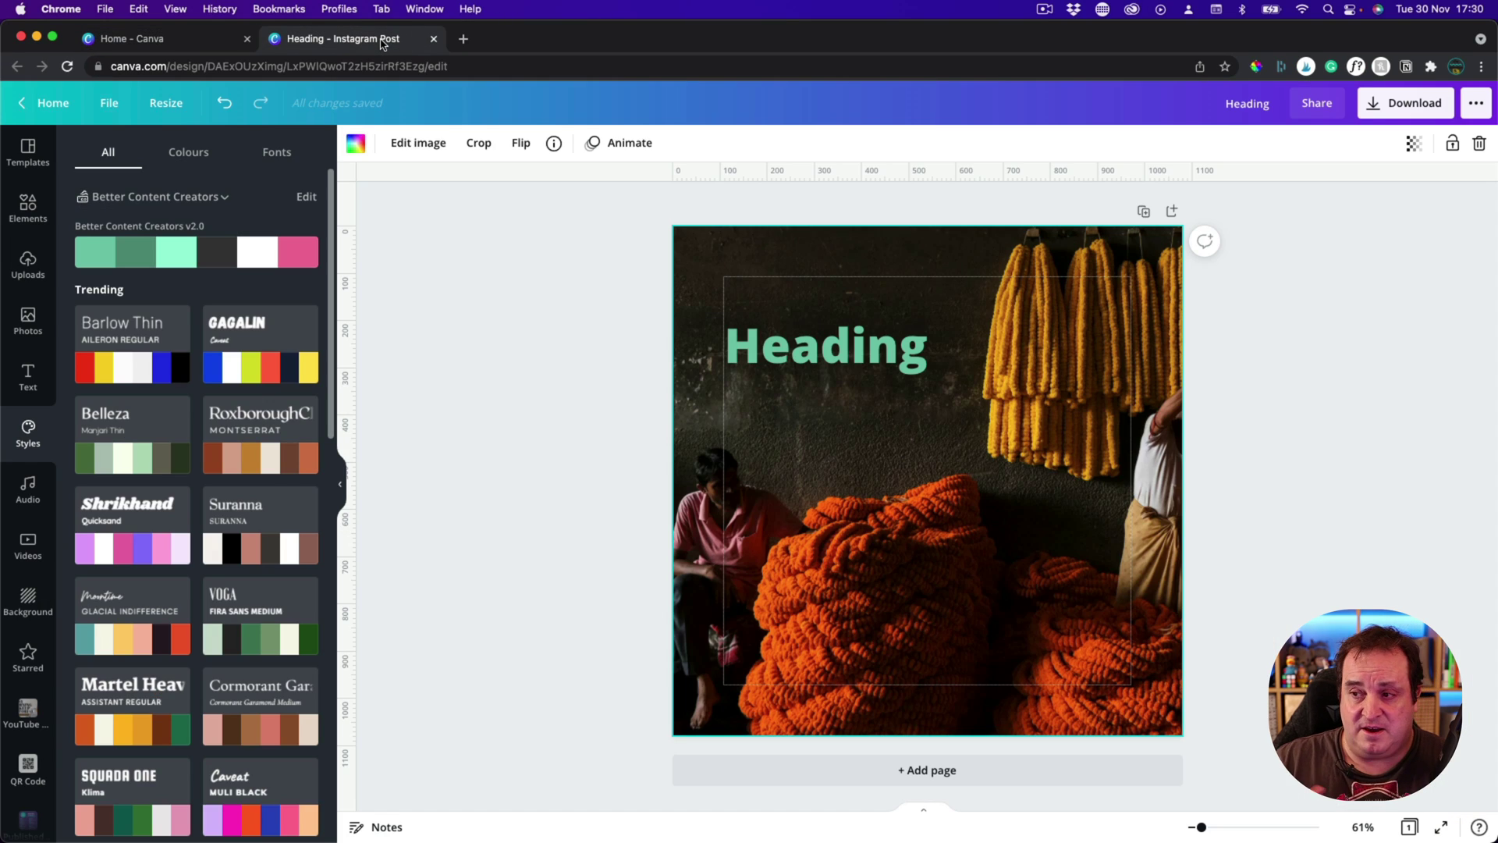
click(222, 198)
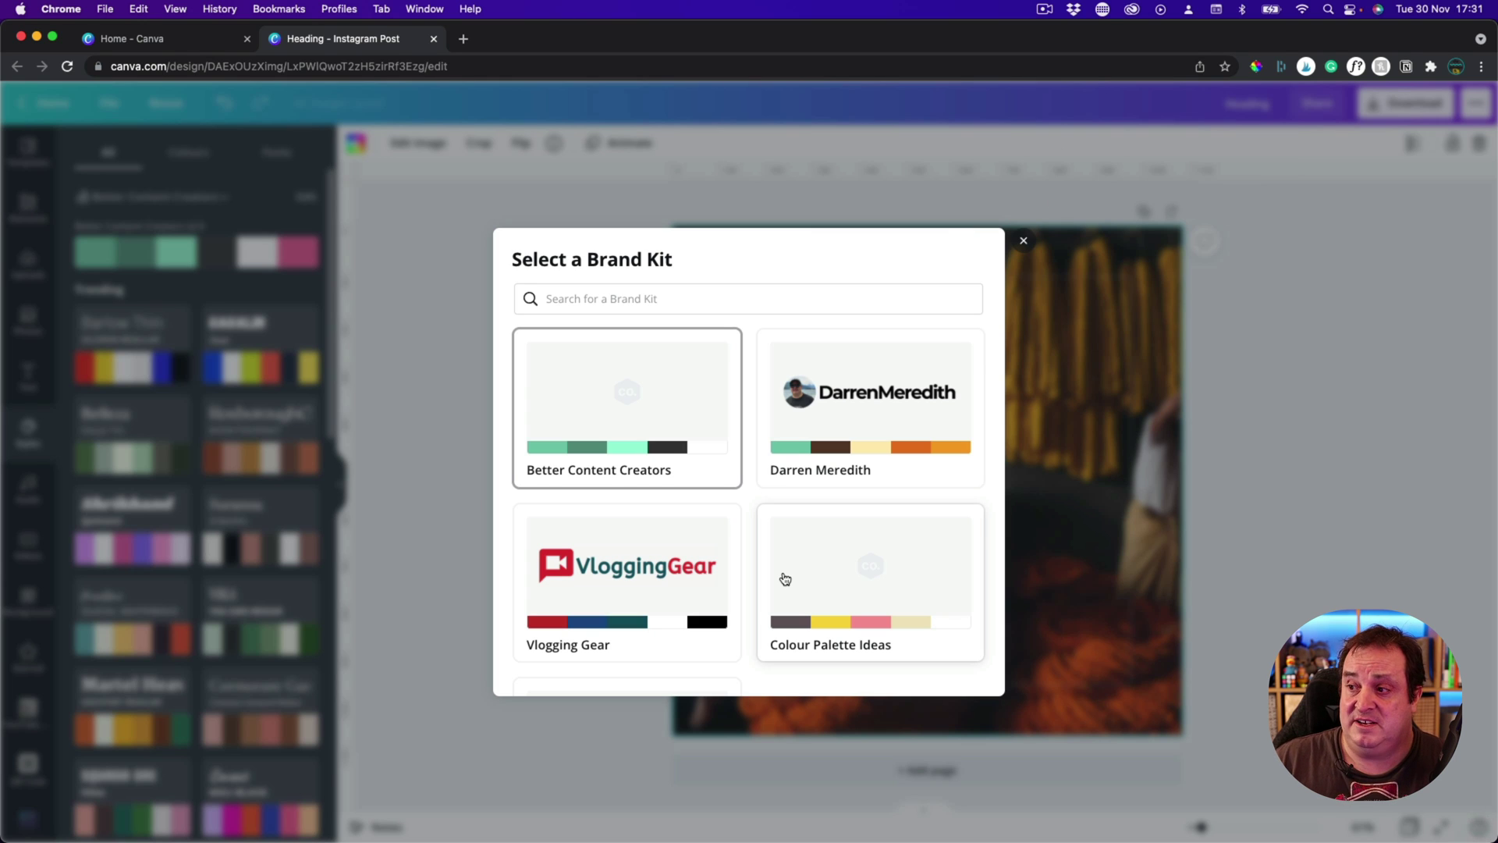
- Apply the Thrift Shop colour palette to turn the Heading teal, then edit the brand kit
click(1025, 243)
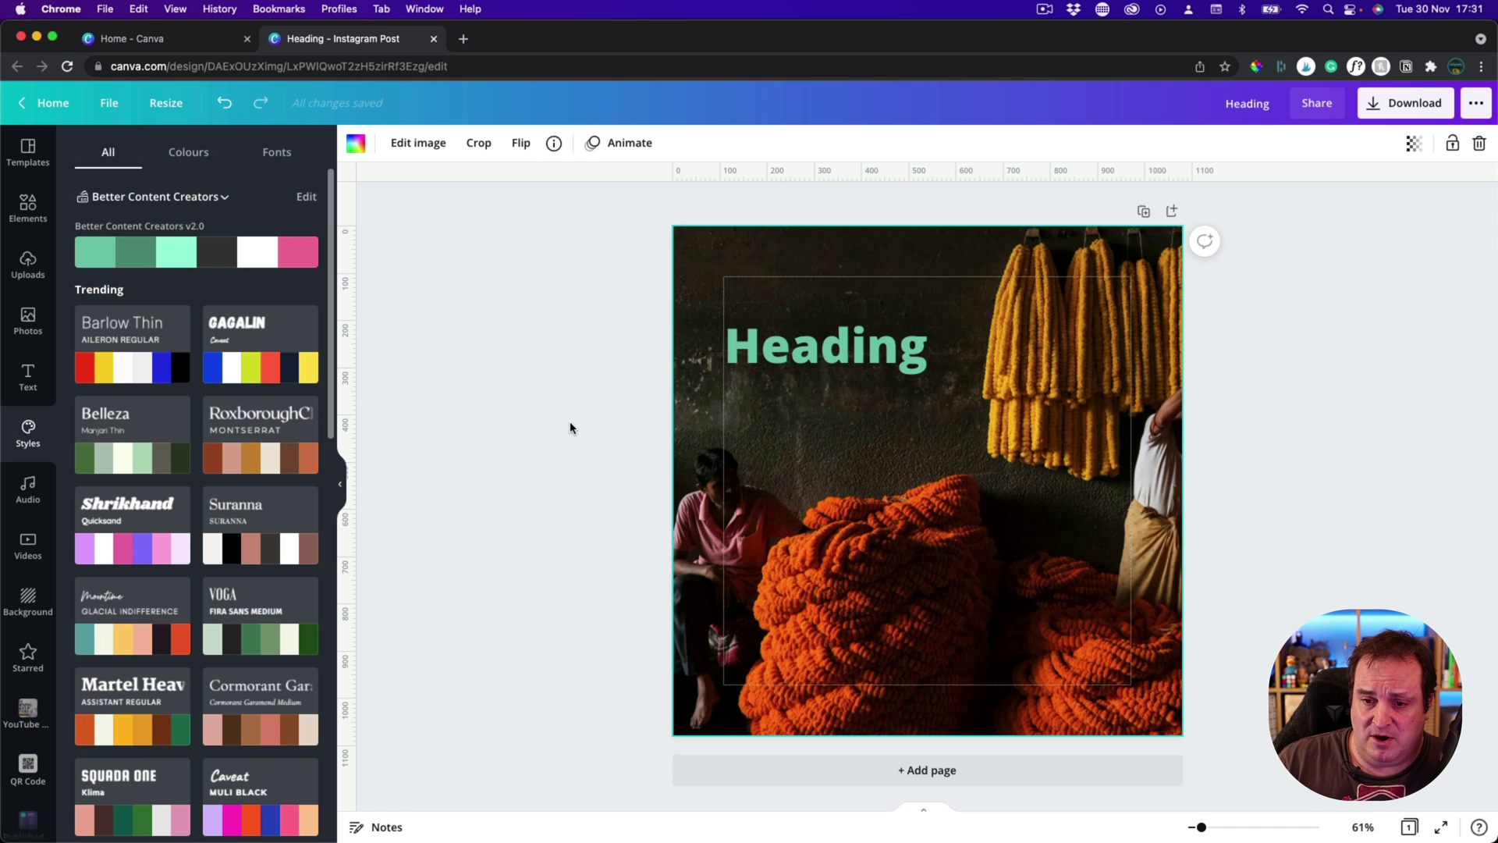
click(187, 152)
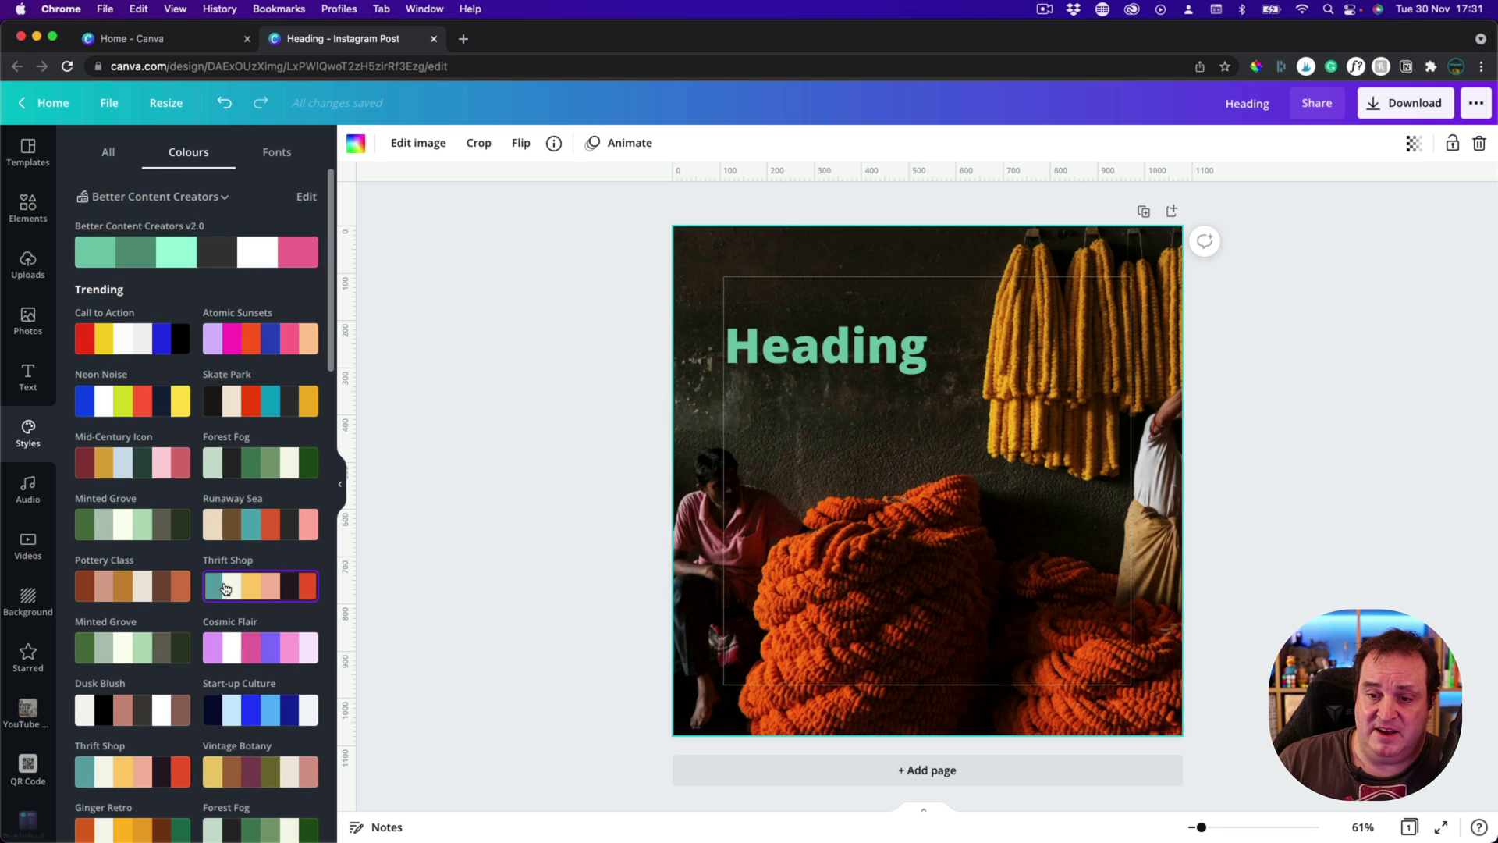
click(266, 588)
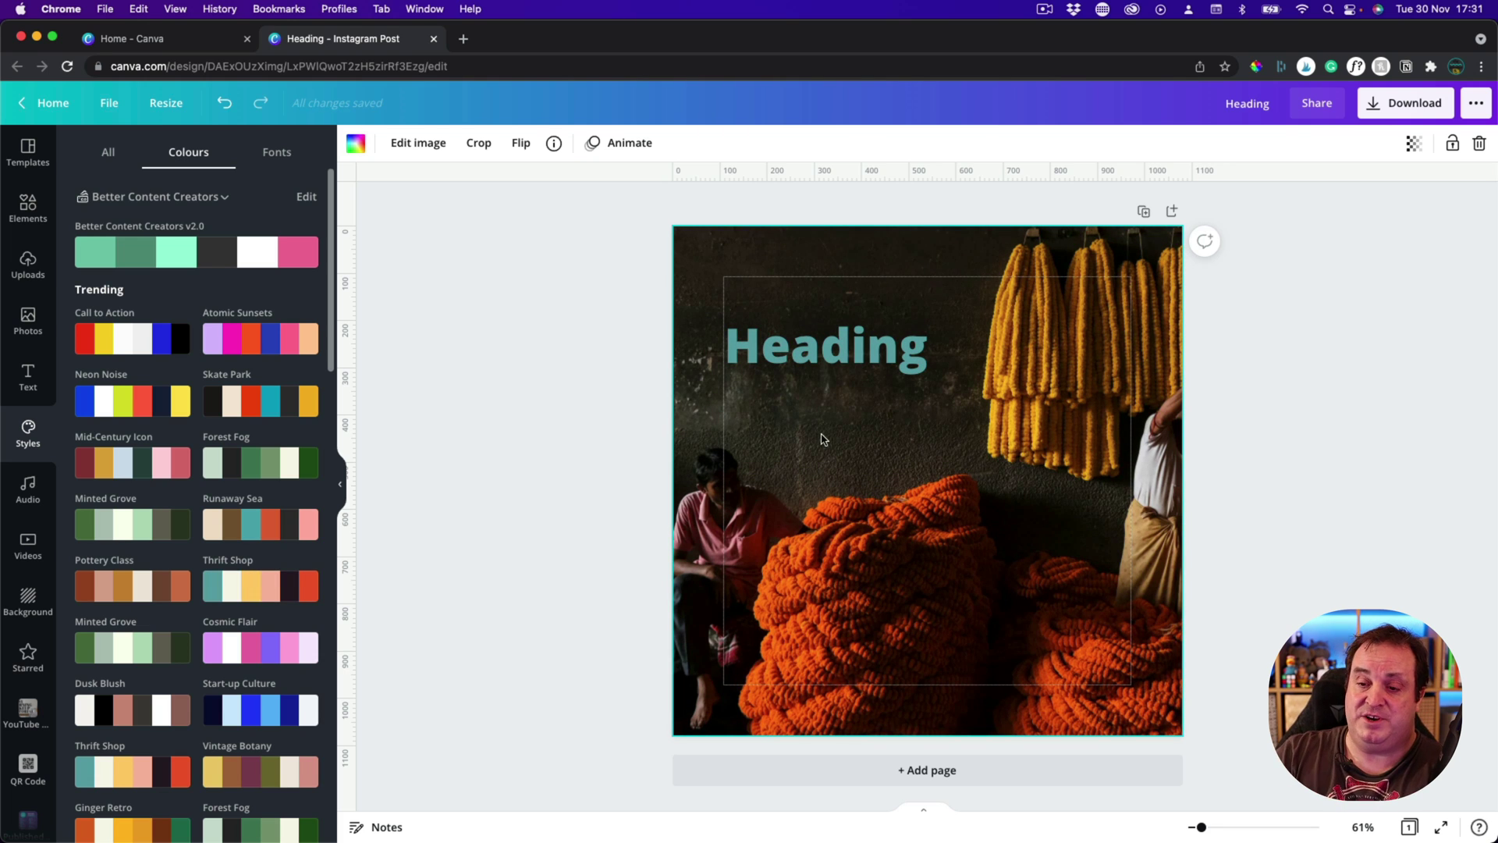
click(306, 197)
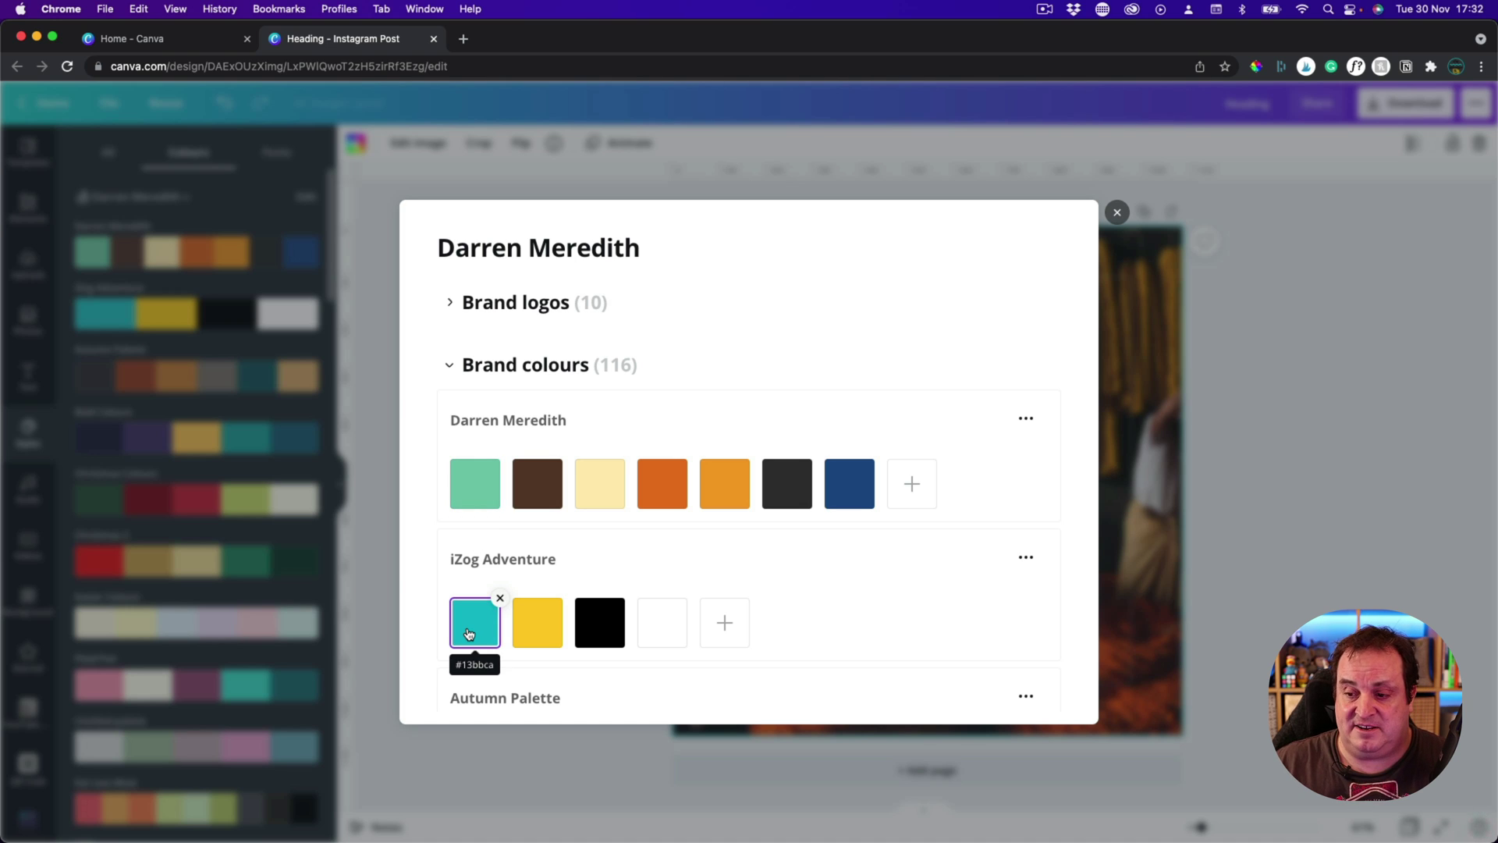
- Switch to the Better Content Creators brand kit, inspect its mint swatch, and close the editor
click(189, 206)
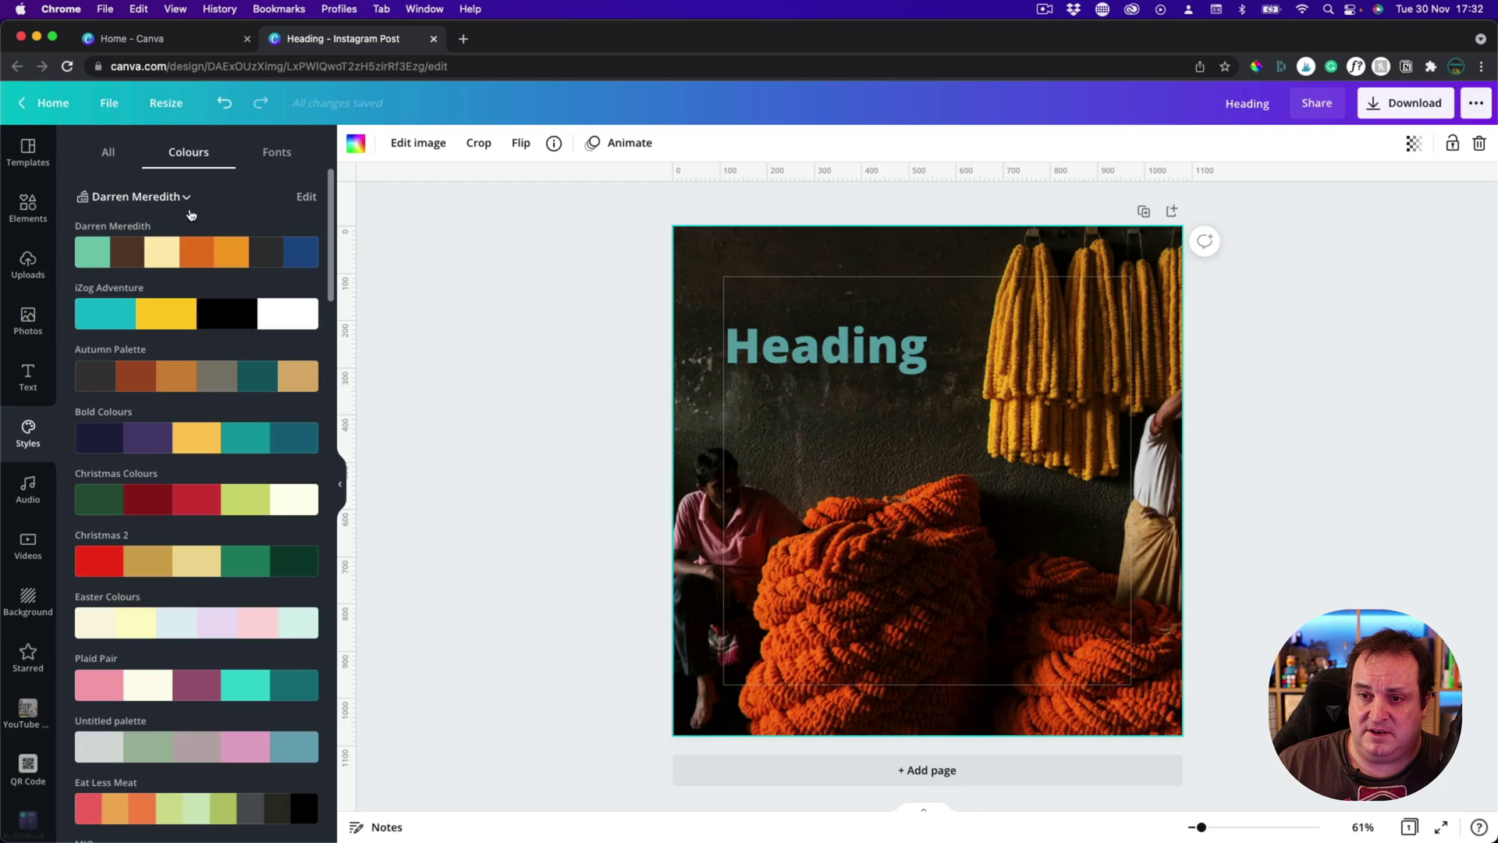
click(187, 204)
click(852, 442)
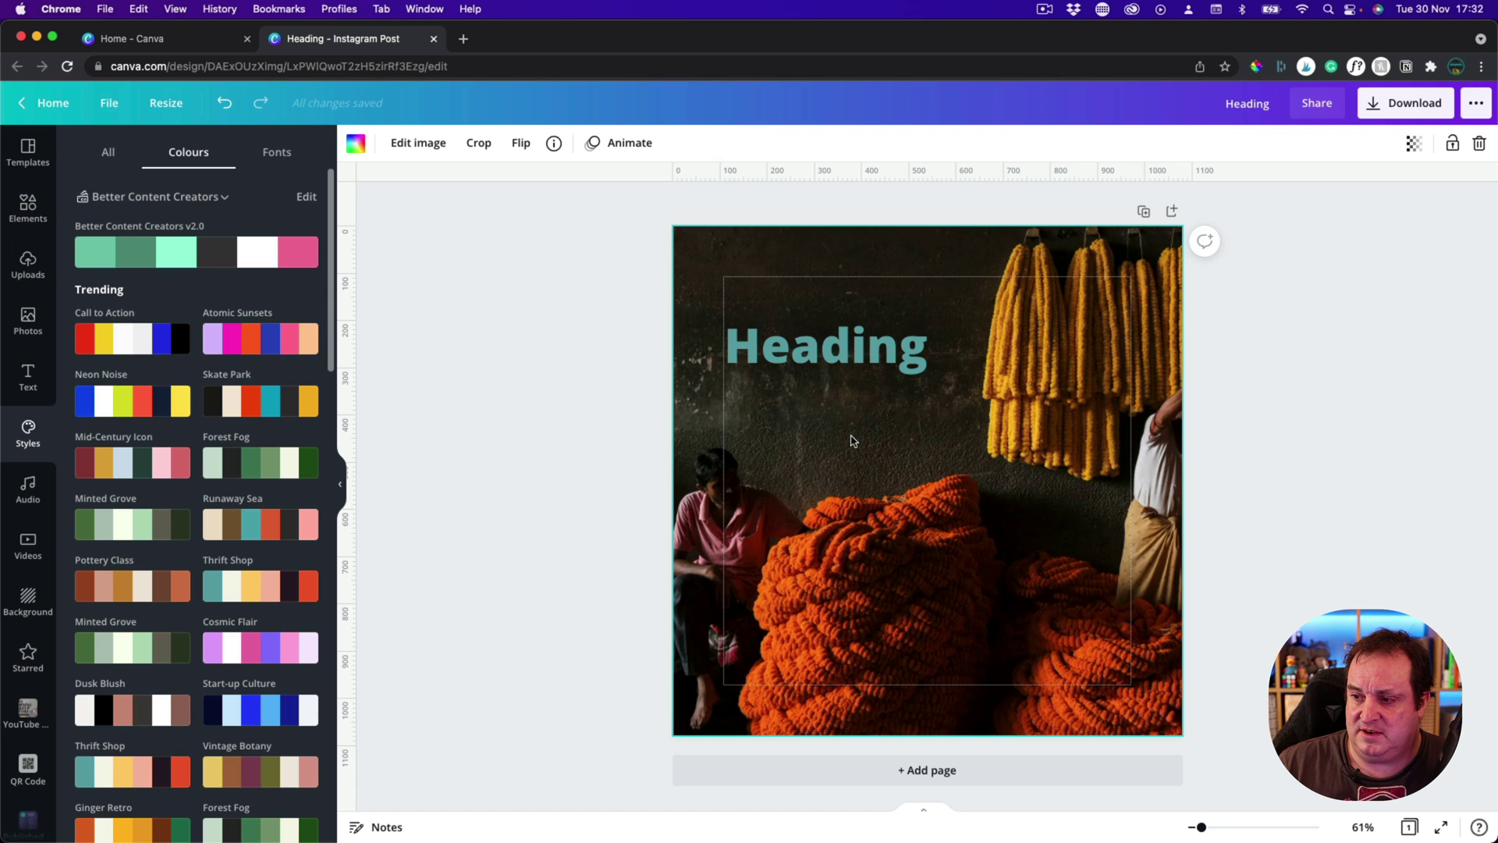
click(310, 199)
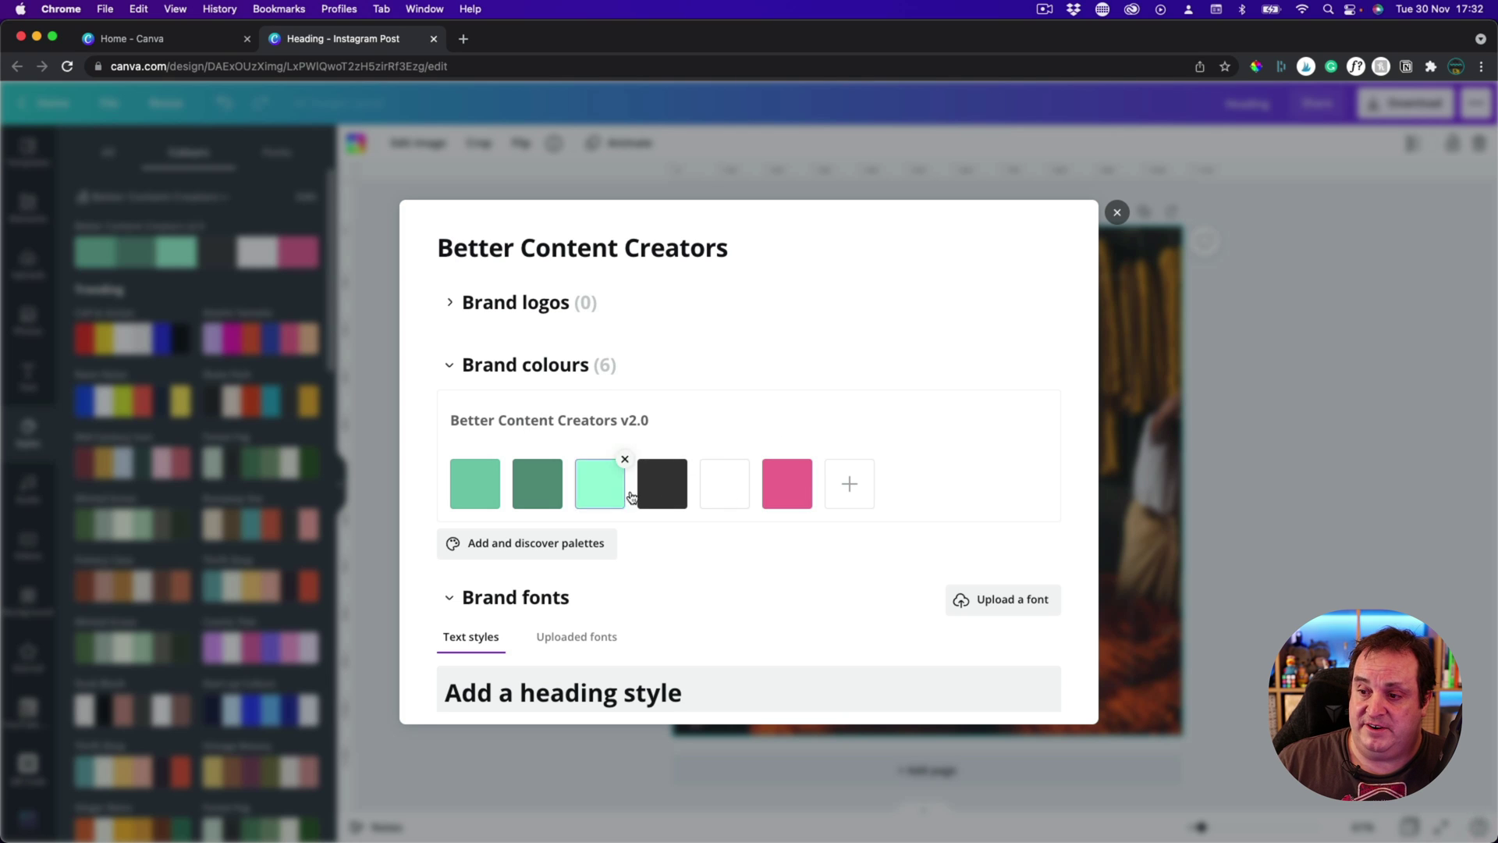
click(600, 491)
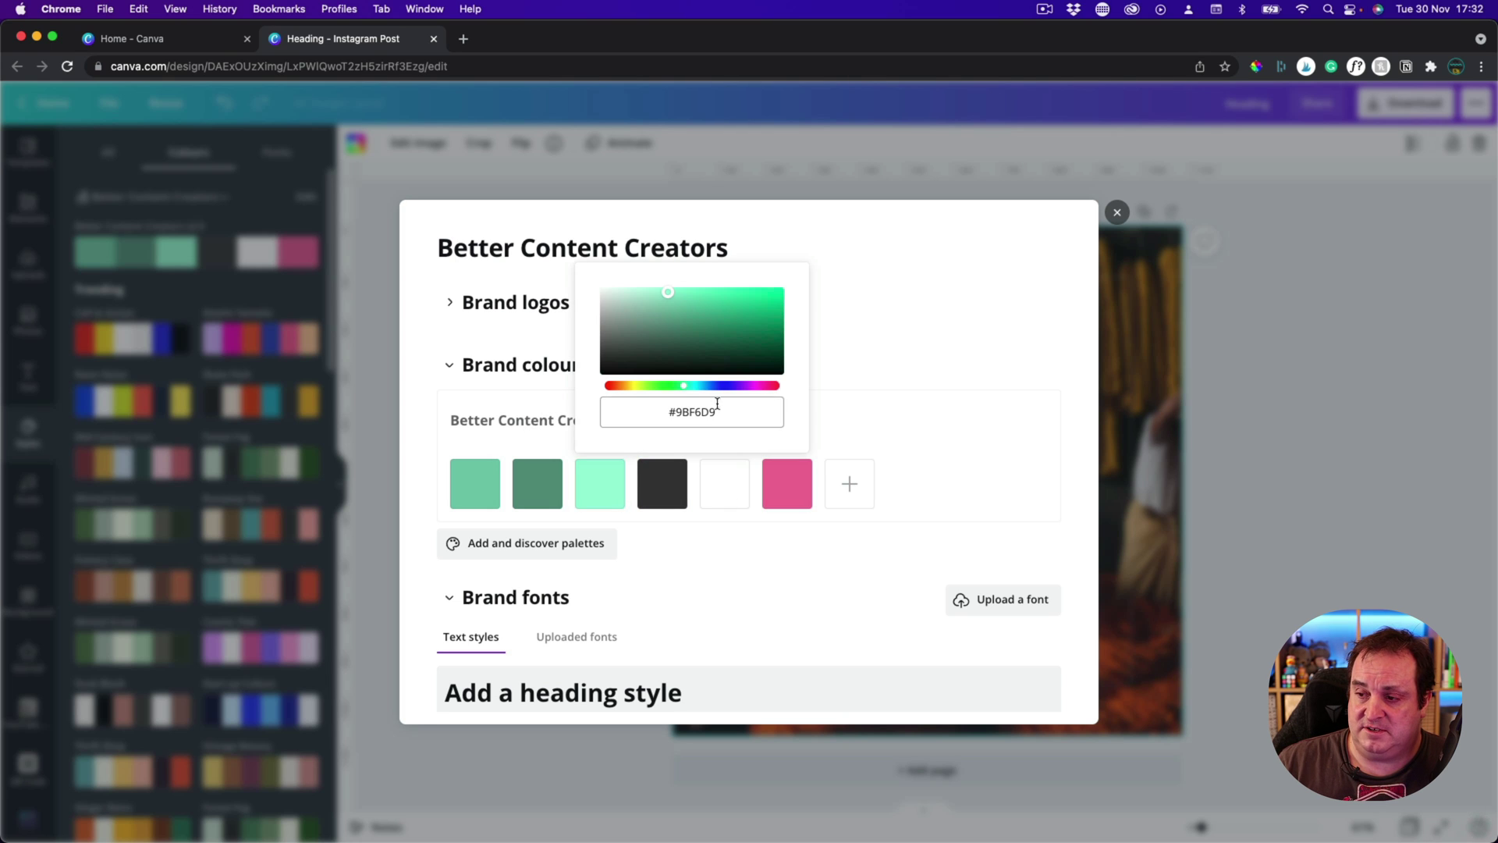
click(900, 390)
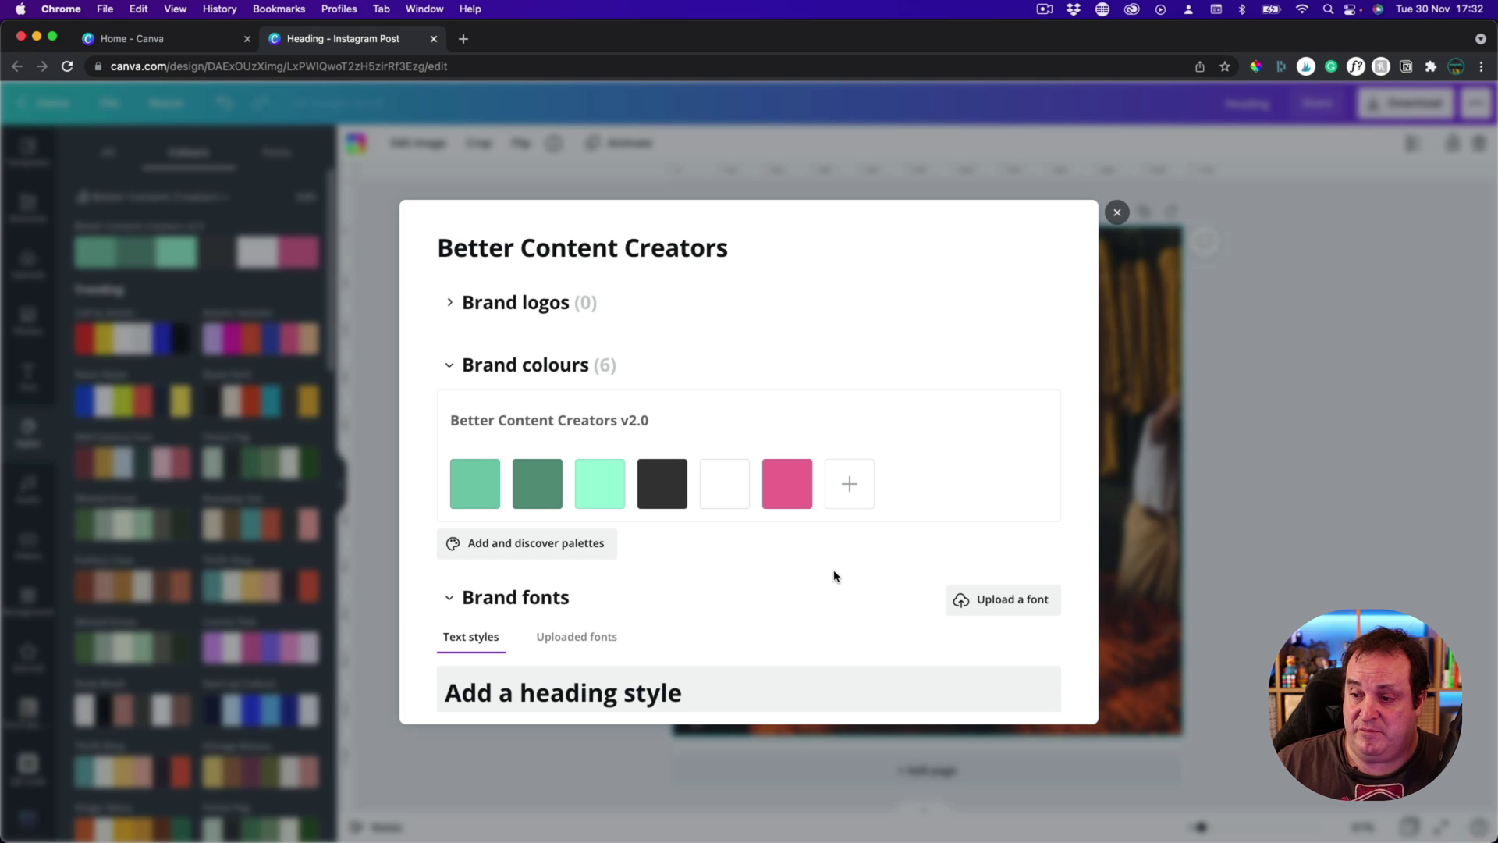
scroll(834, 577, down, 4)
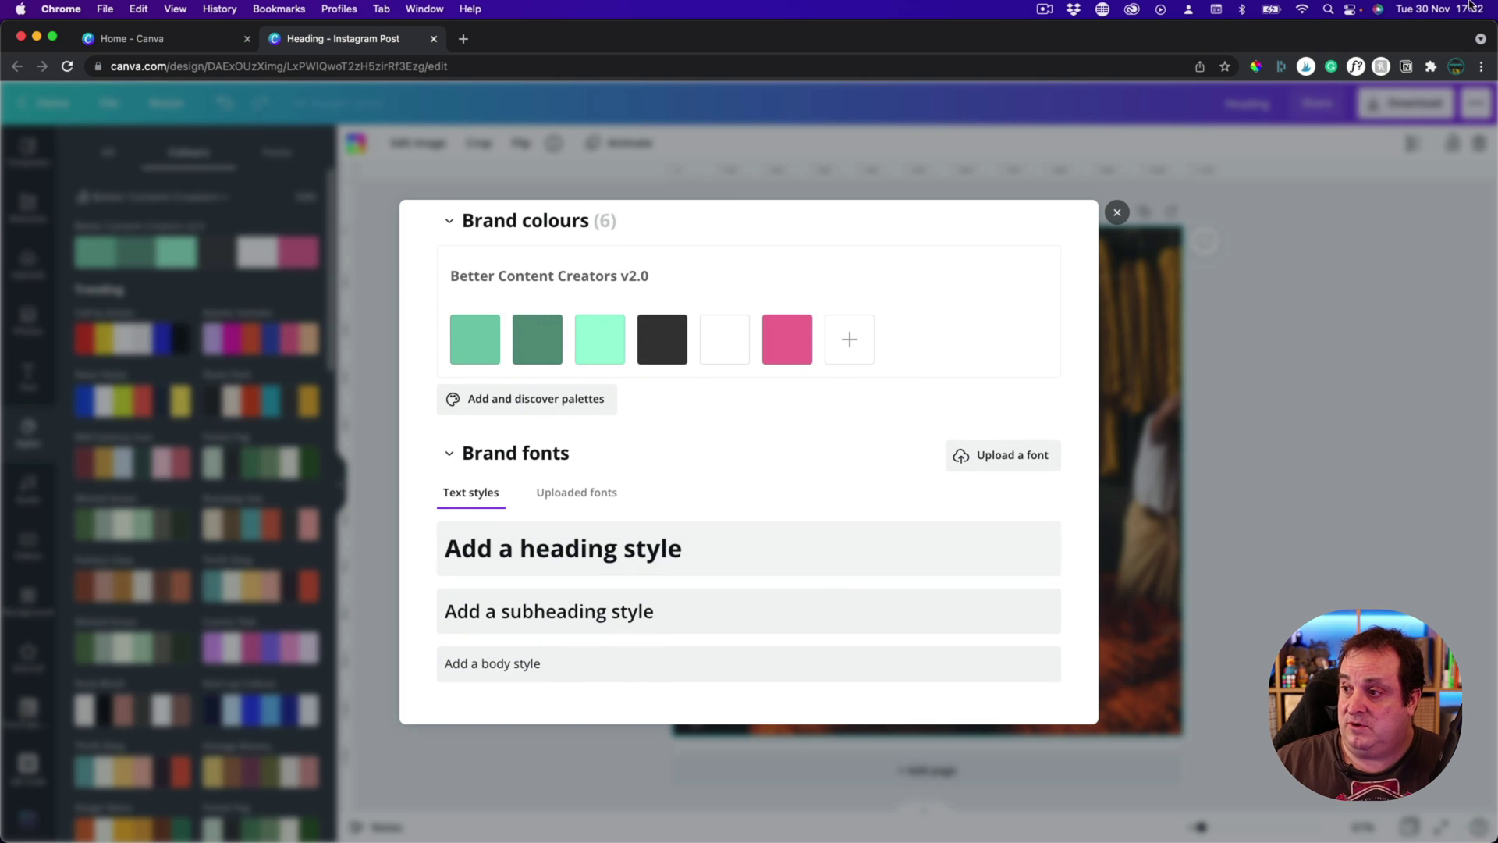
click(1117, 212)
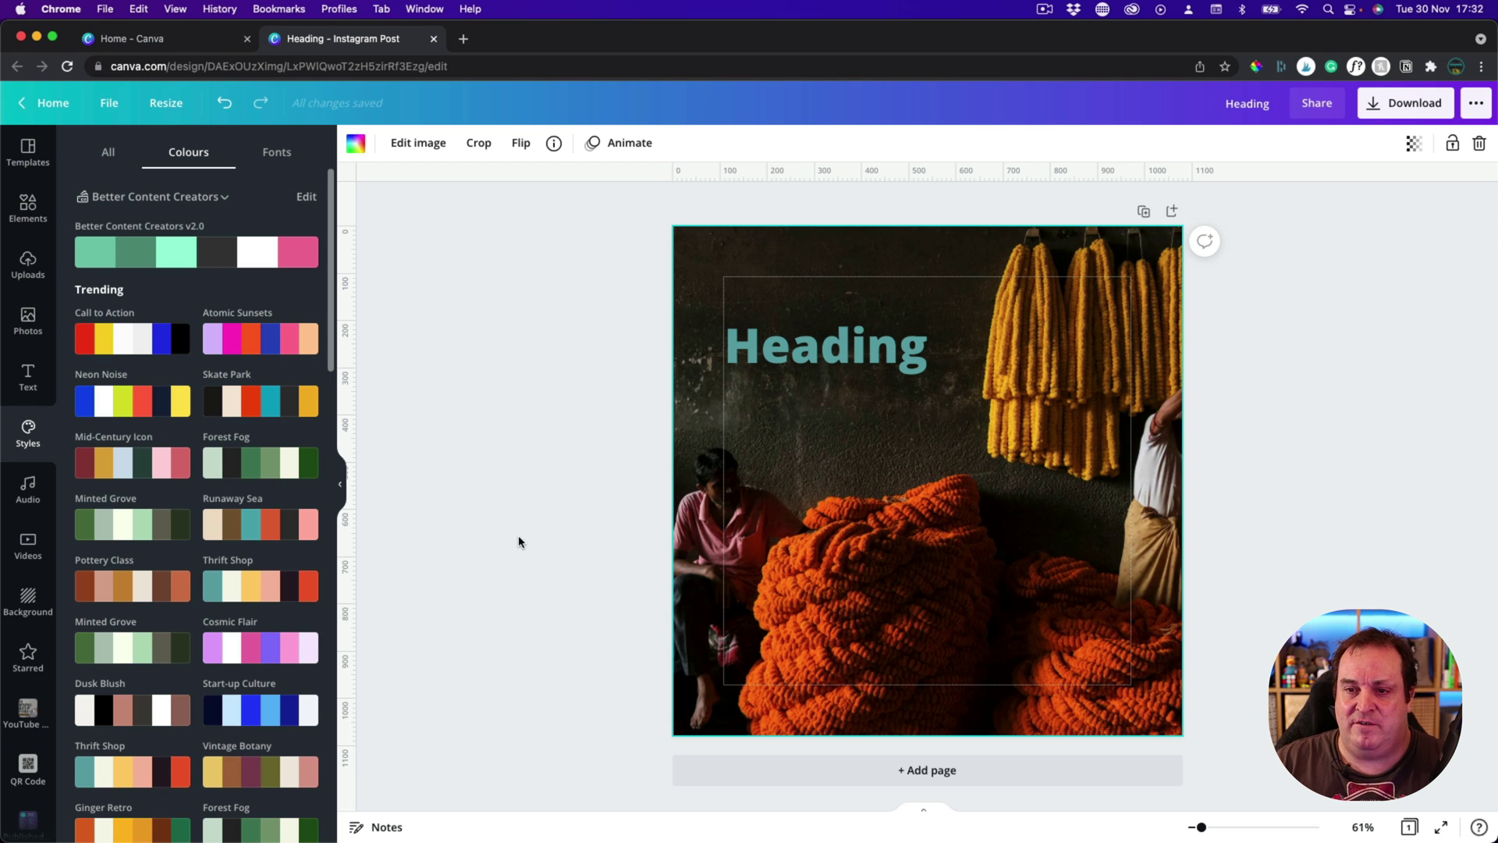
- Recolour the selected Heading violet from Default Colours after briefly trying blue
click(771, 361)
click(592, 146)
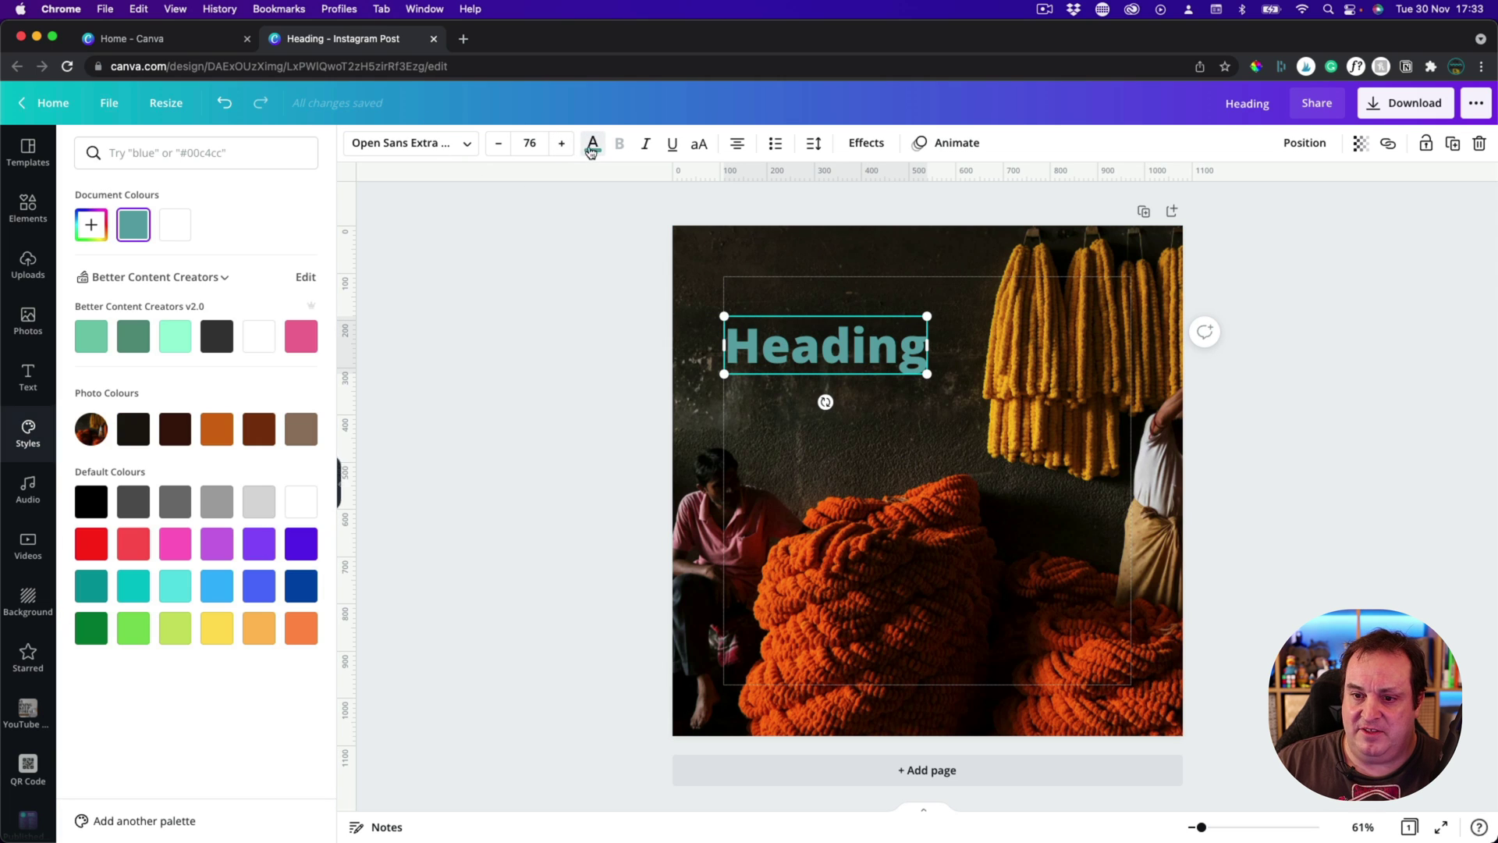
click(263, 587)
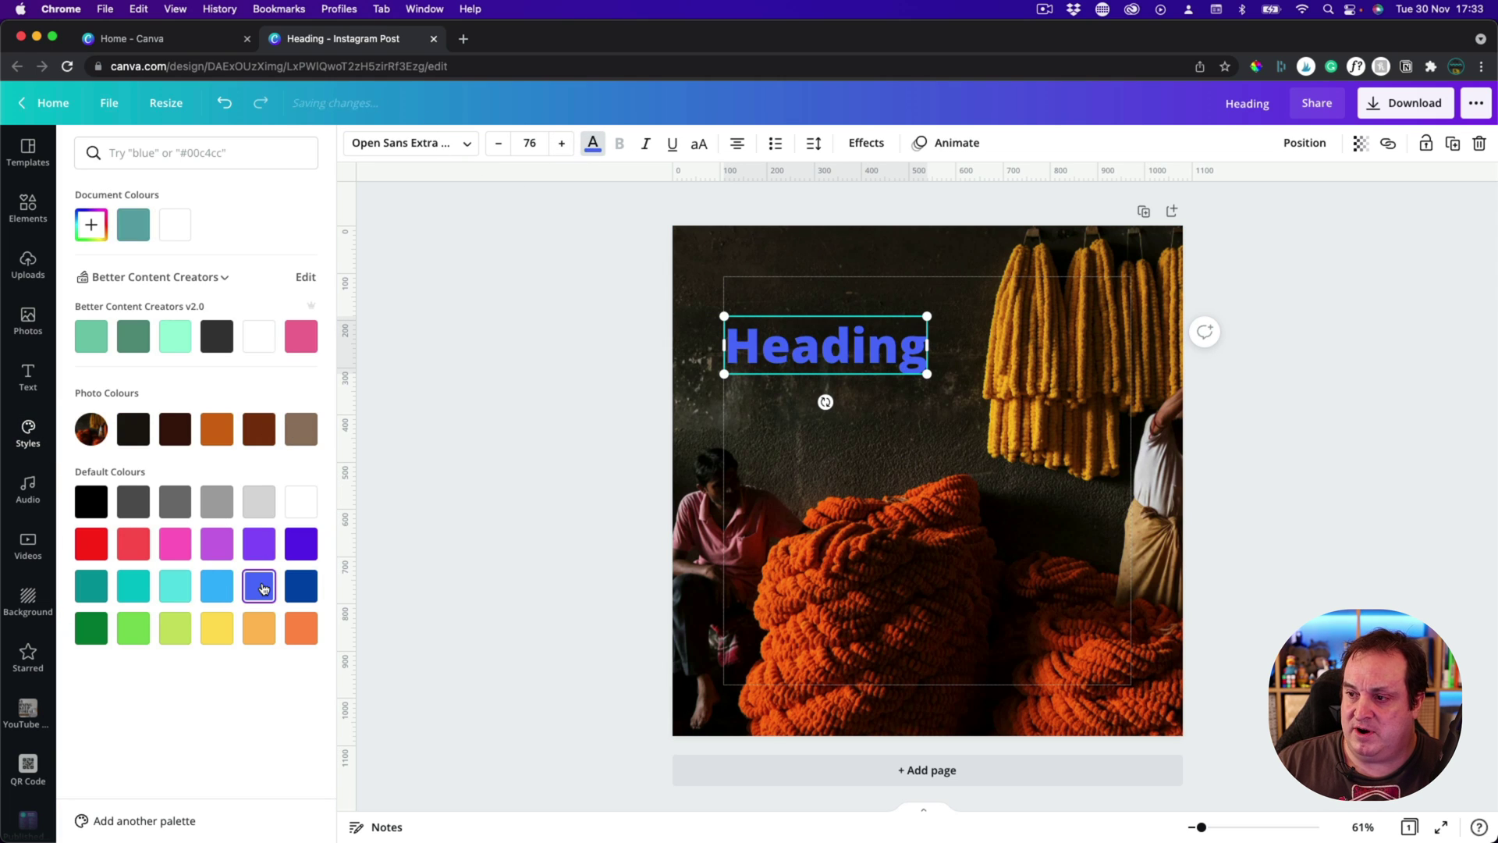
click(305, 548)
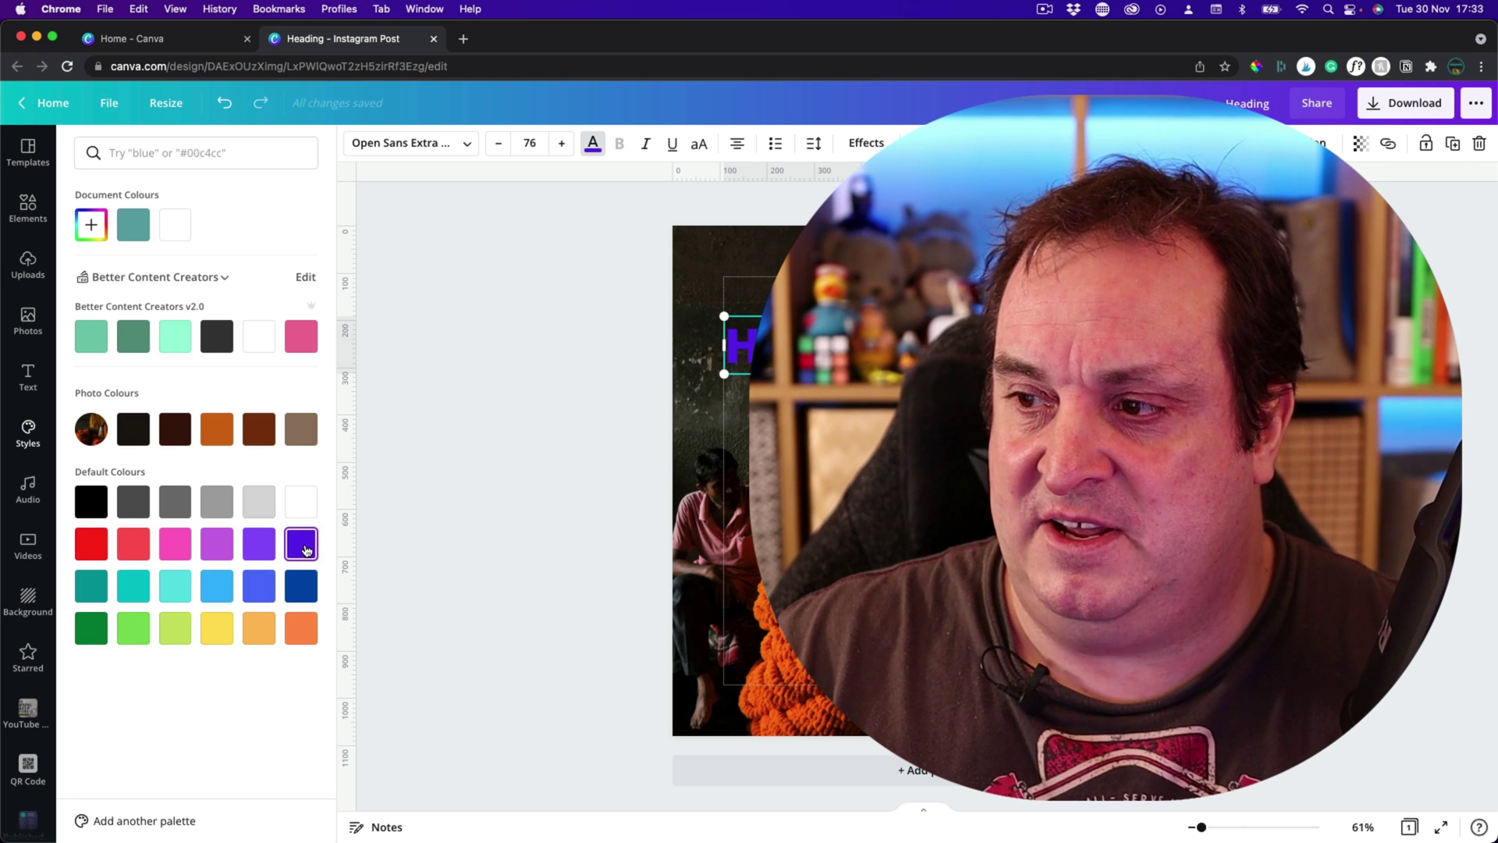